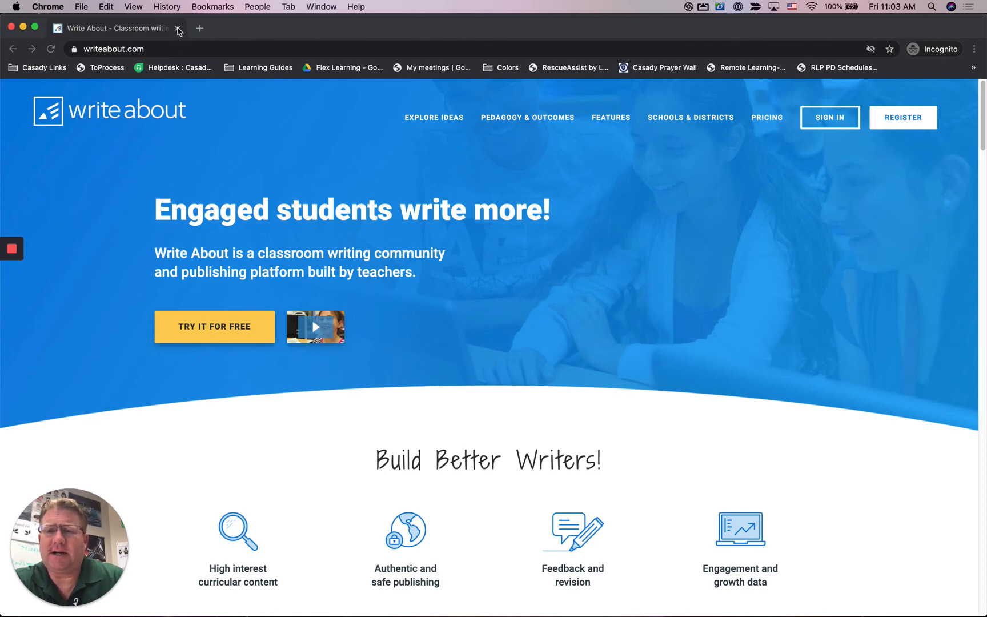
# Close the public Write About homepage tab and start a new class using manual set up.
pyautogui.click(178, 28)
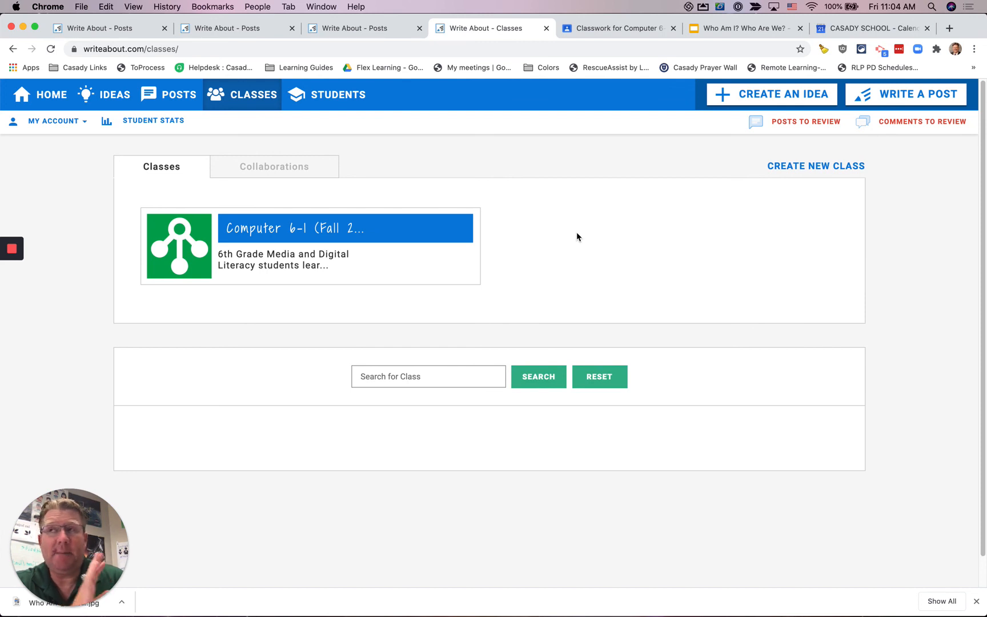
pyautogui.click(793, 167)
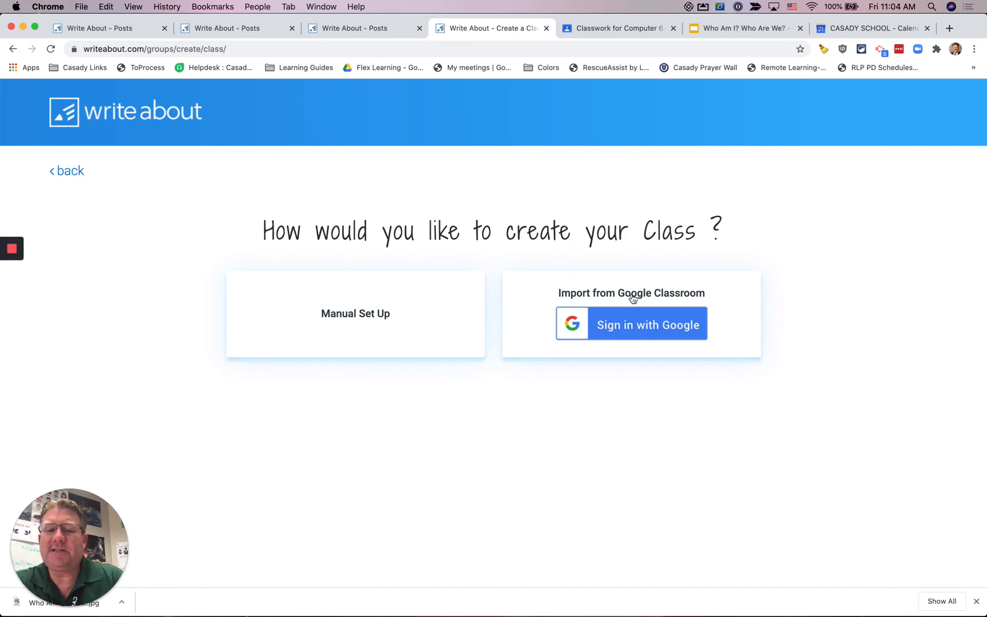
pyautogui.click(377, 317)
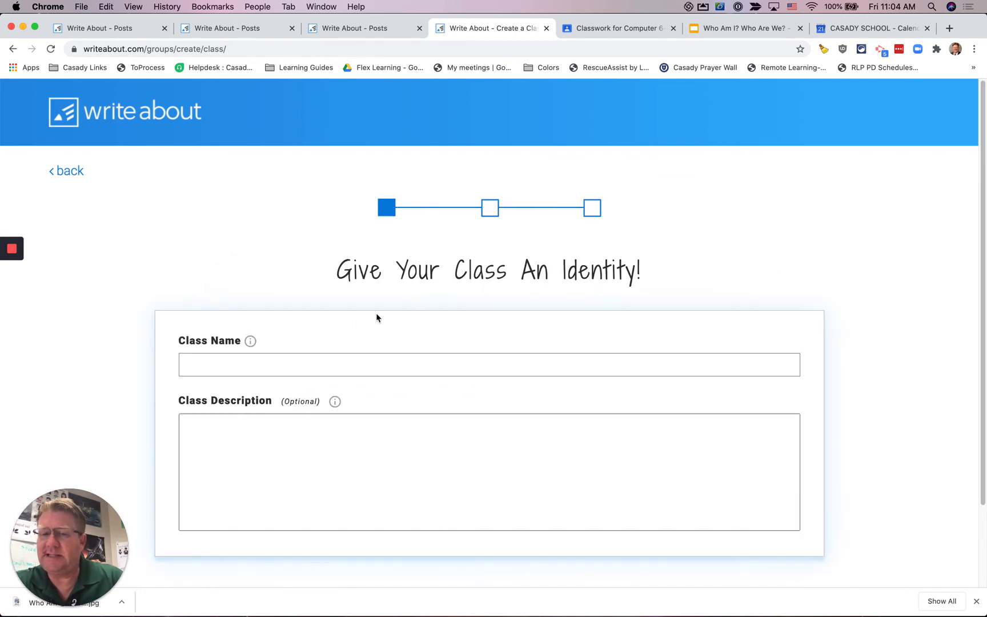
# Name the class "Computer 6-2 (Fall 2020) With" followed by the teacher's title and surname.
pyautogui.click(307, 358)
pyautogui.write('Computer 6-1 (Fall 2020) With Dr. Fryer')
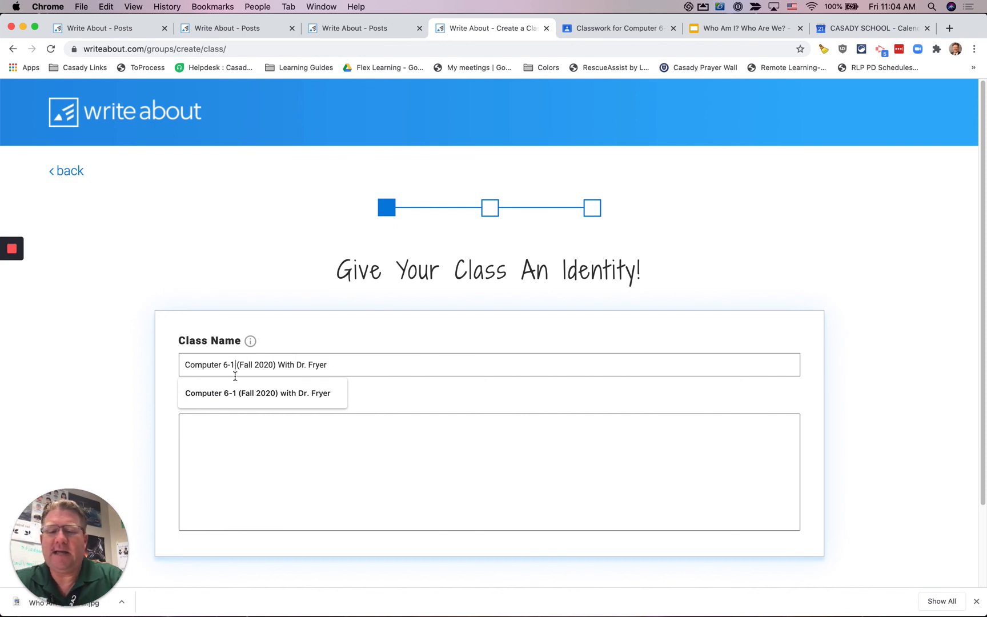
pyautogui.press('BackSpace')
pyautogui.write('2')
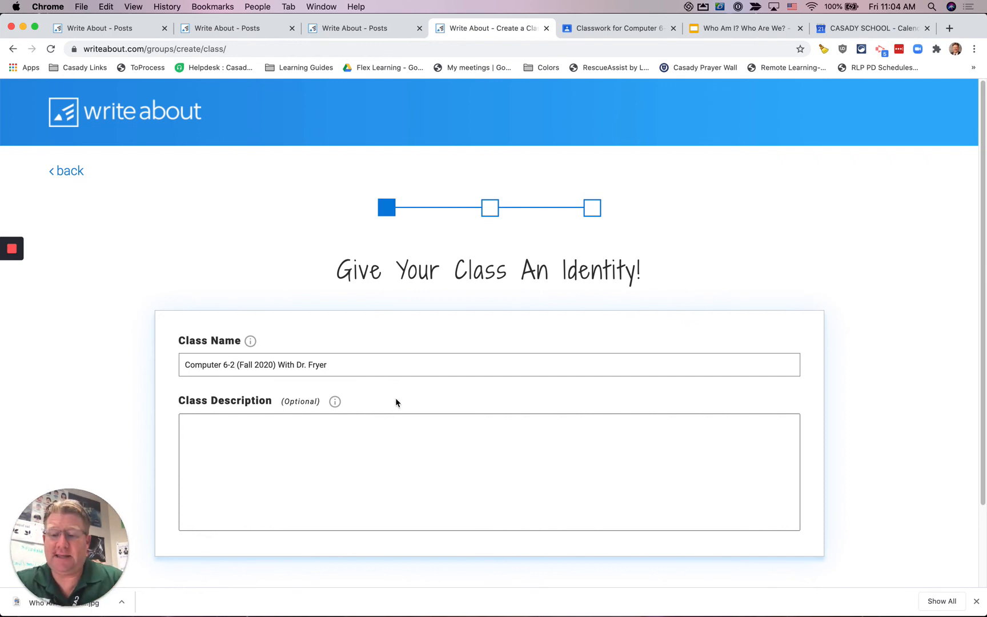
# Copy the 6th Grade Media and Digital Literacy description line from the BBEdit document into the Class Description in Chrome.
pyautogui.press('super+Tab')
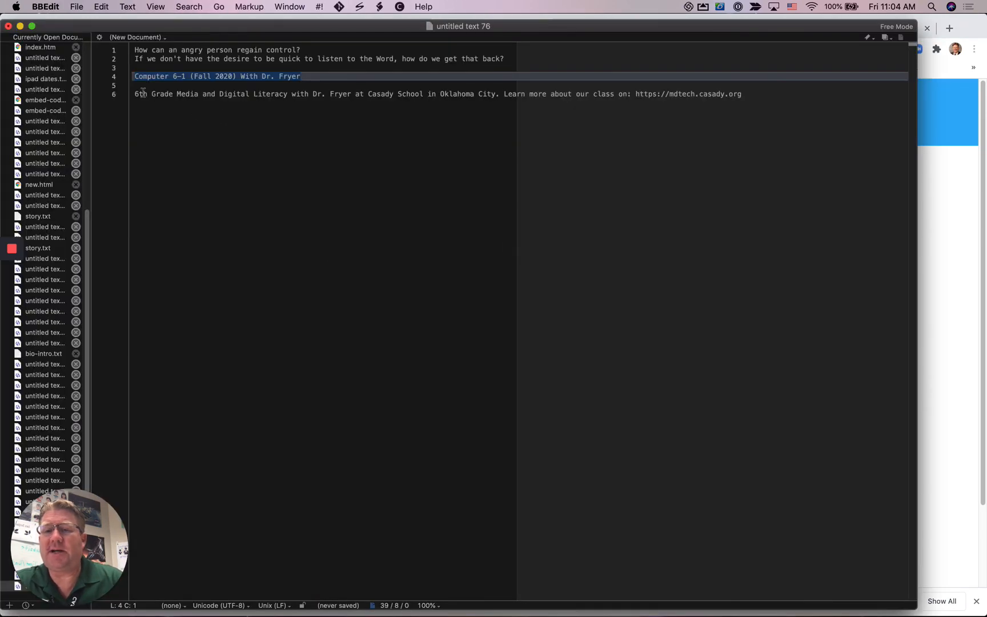
pyautogui.tripleClick(142, 94)
pyautogui.press('super+c')
pyautogui.press('super+Tab')
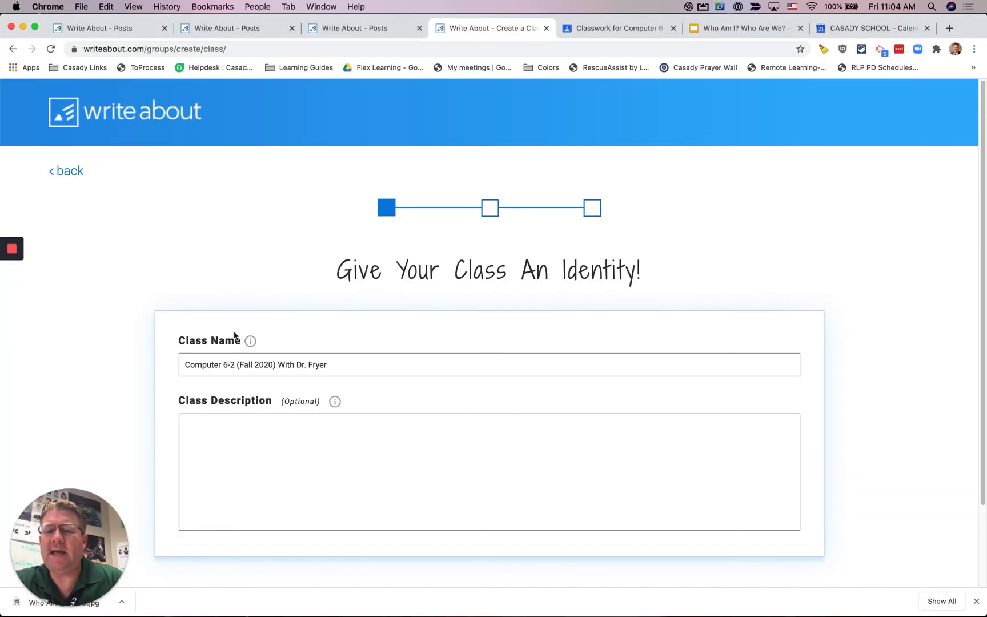
pyautogui.click(231, 445)
pyautogui.press('super+v')
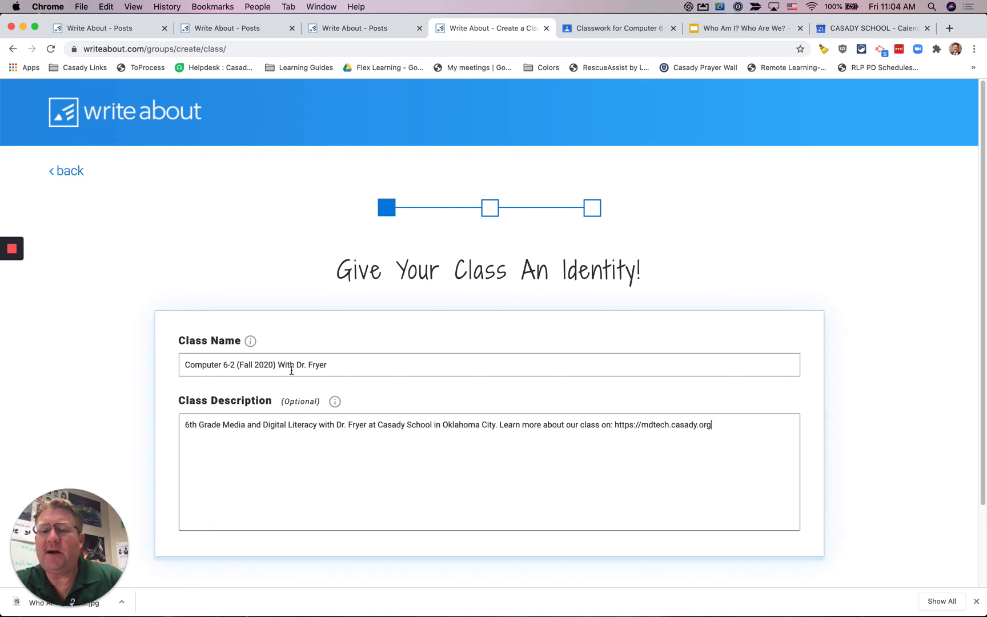
# Choose the yellow globe-like icon as the class avatar and continue to adding students.
pyautogui.doubleClick(317, 365)
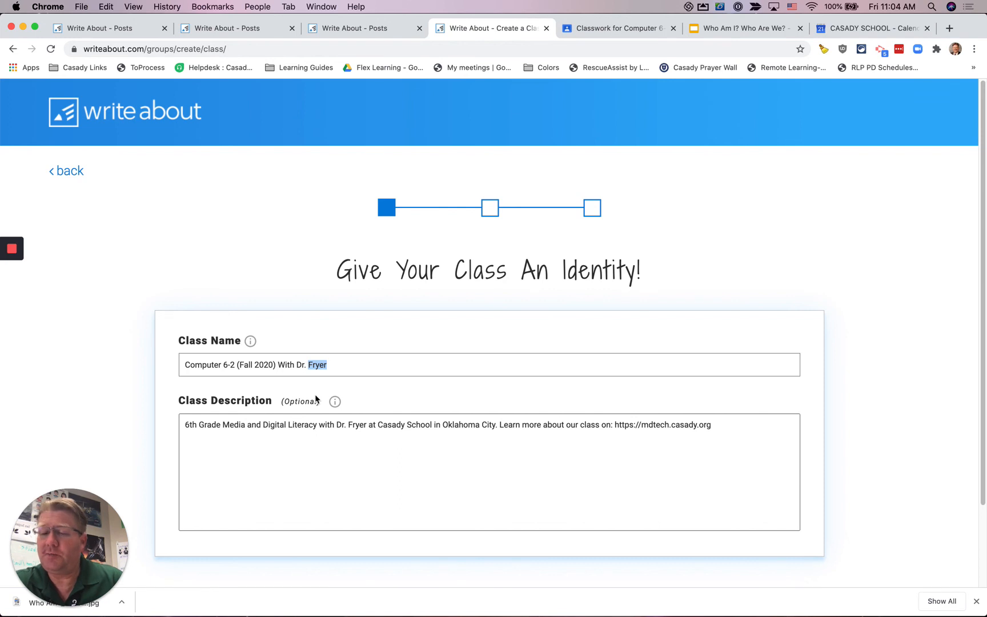
pyautogui.scroll(-1, 319, 399)
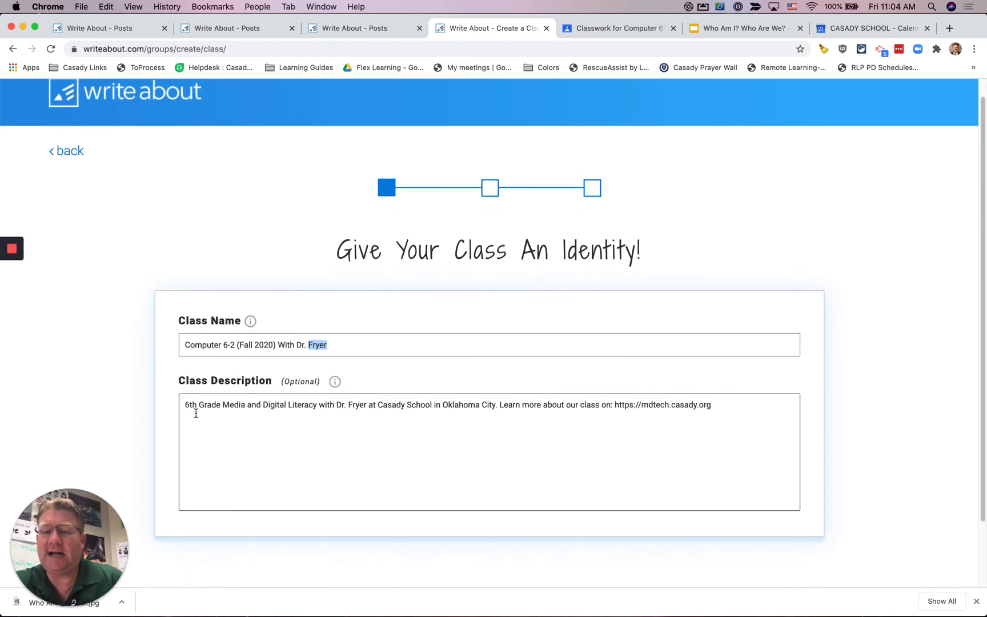
pyautogui.scroll(-3, 412, 440)
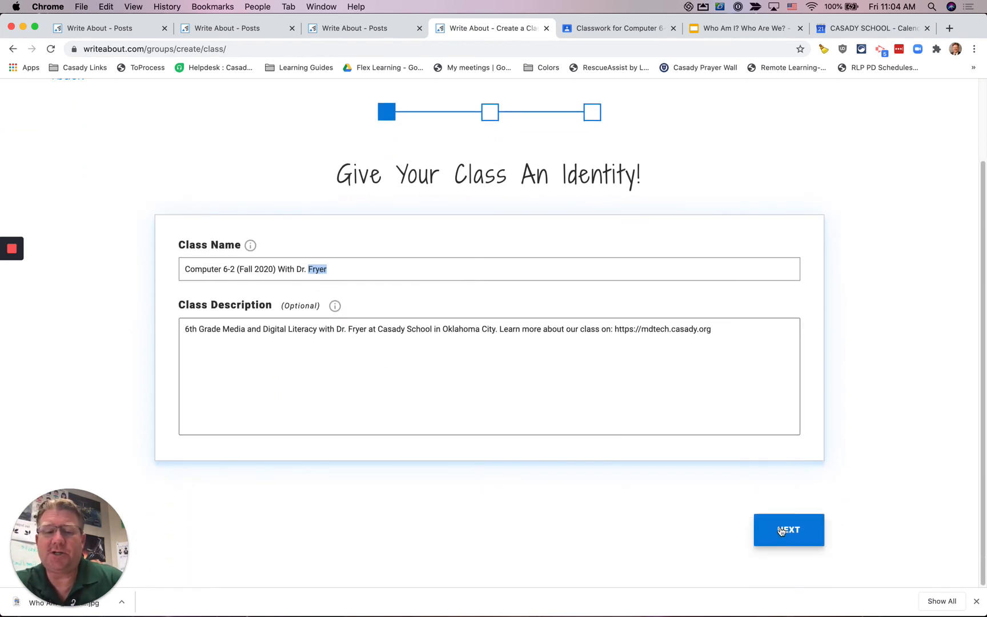
pyautogui.click(782, 531)
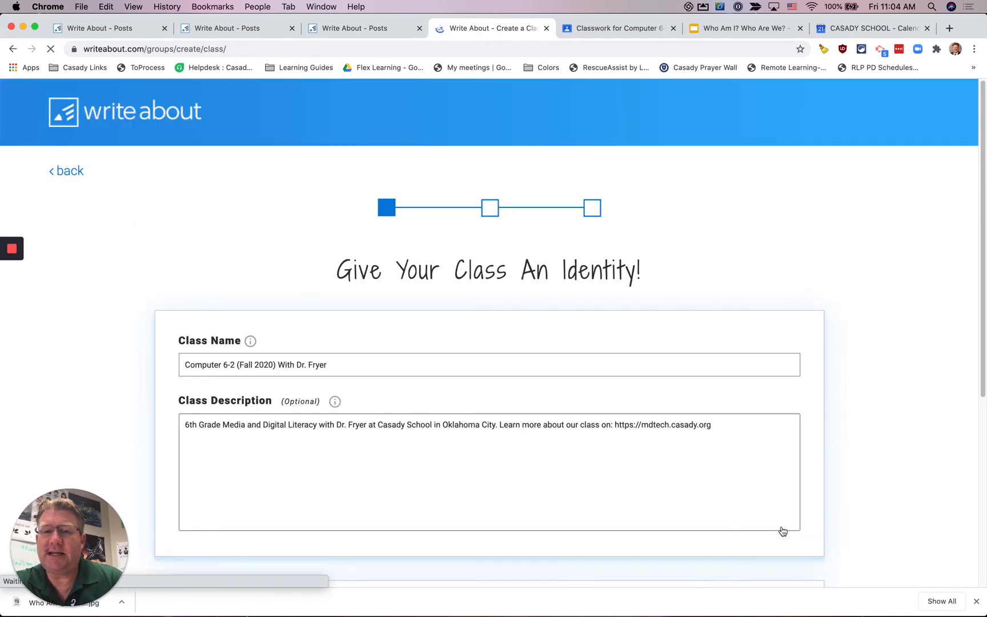
pyautogui.scroll(-10, 703, 523)
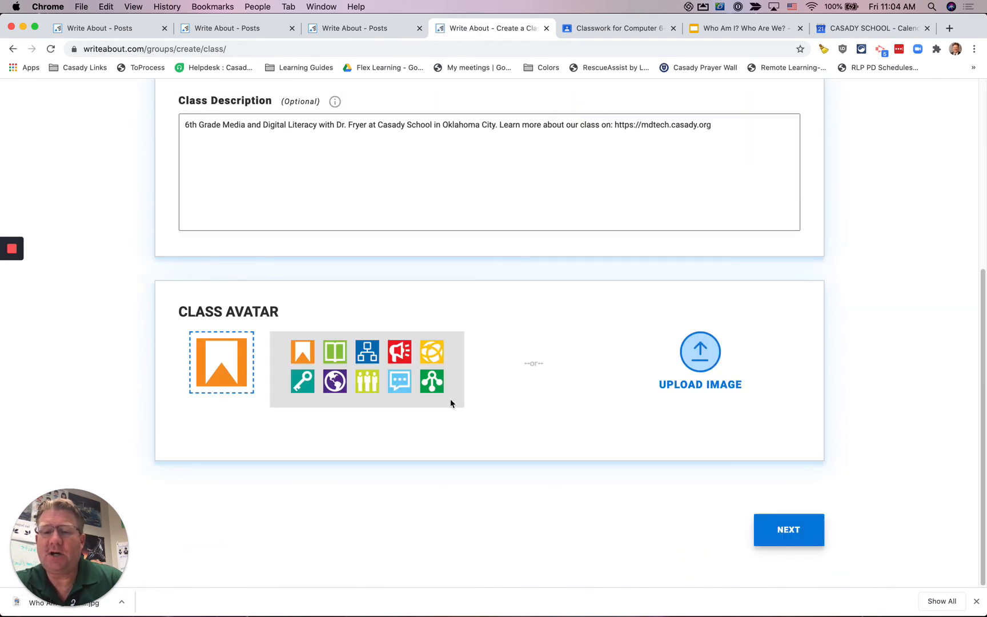
pyautogui.click(432, 360)
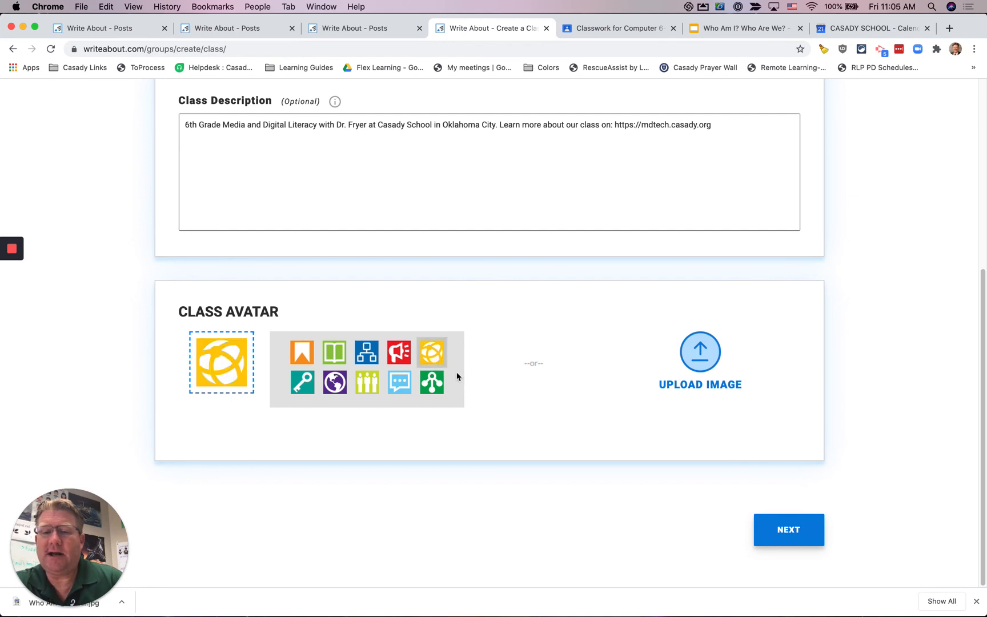
pyautogui.click(787, 523)
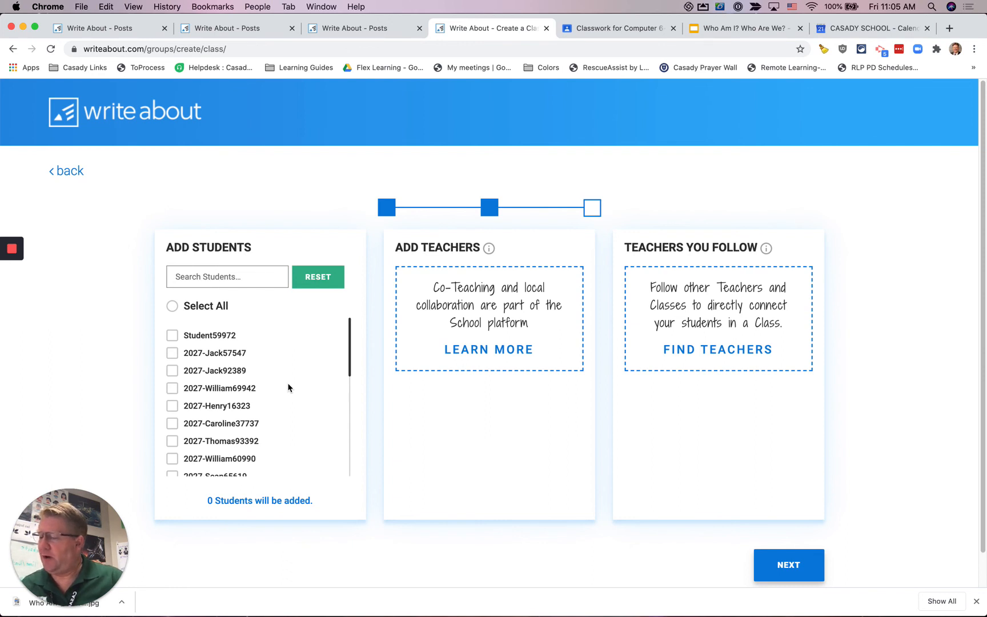
# Mark the second-to-last and fourth-to-last students in the list for adding to the class.
pyautogui.scroll(-5, 230, 380)
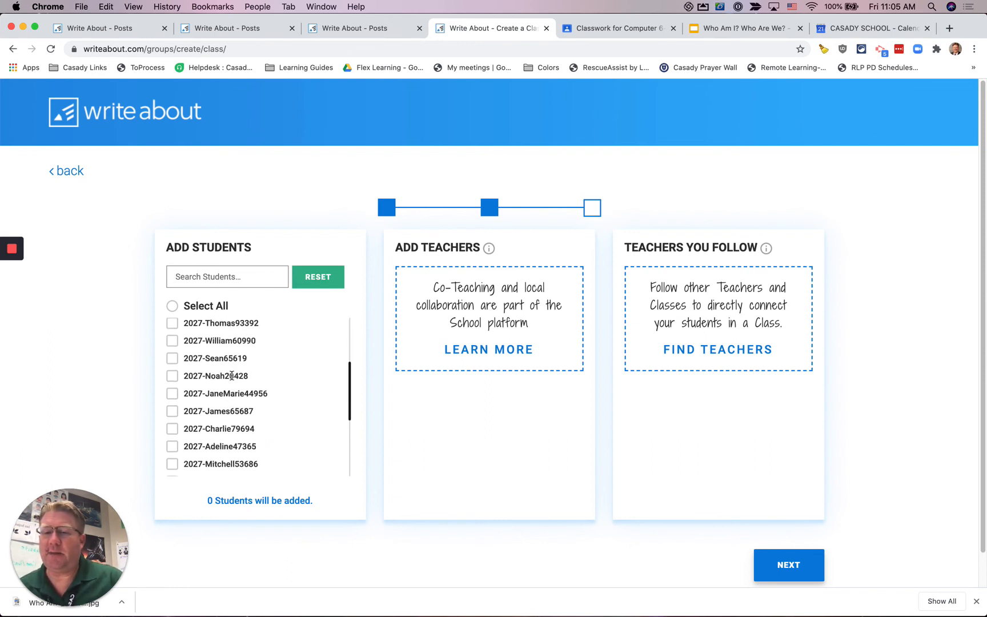
pyautogui.scroll(-5, 232, 376)
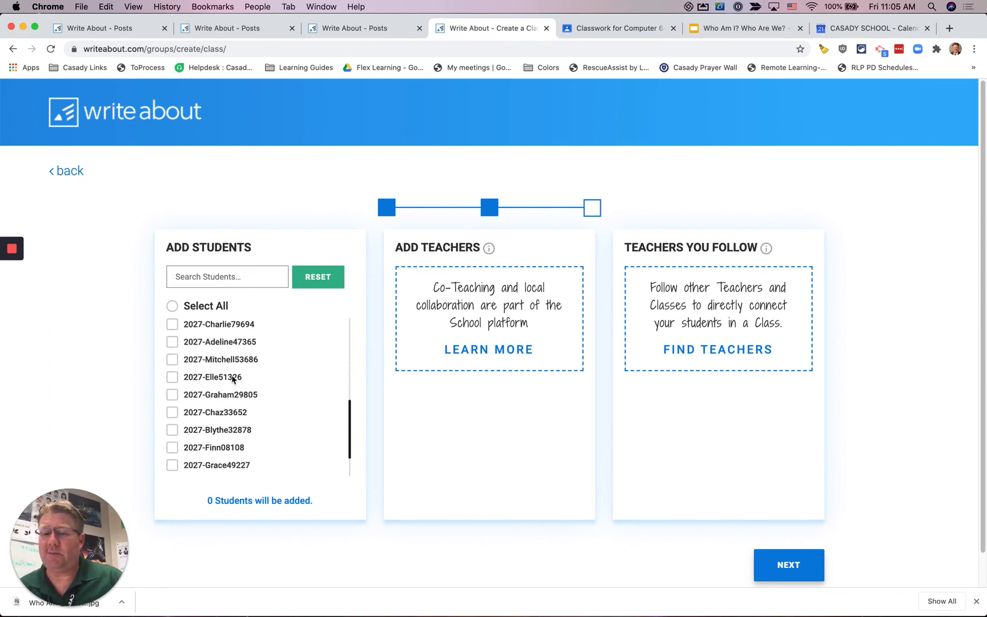
pyautogui.click(172, 453)
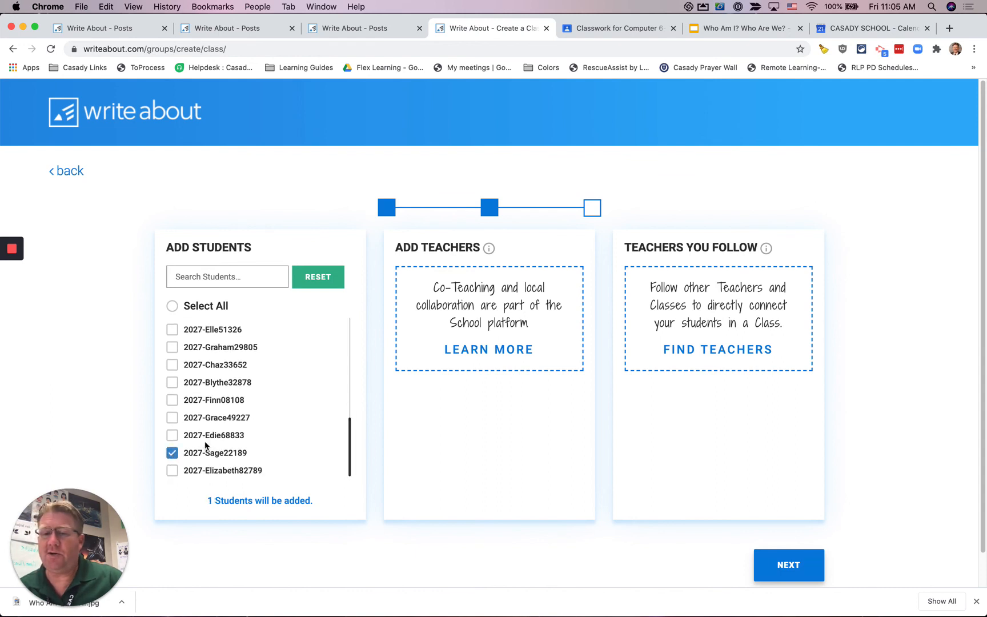
pyautogui.click(174, 421)
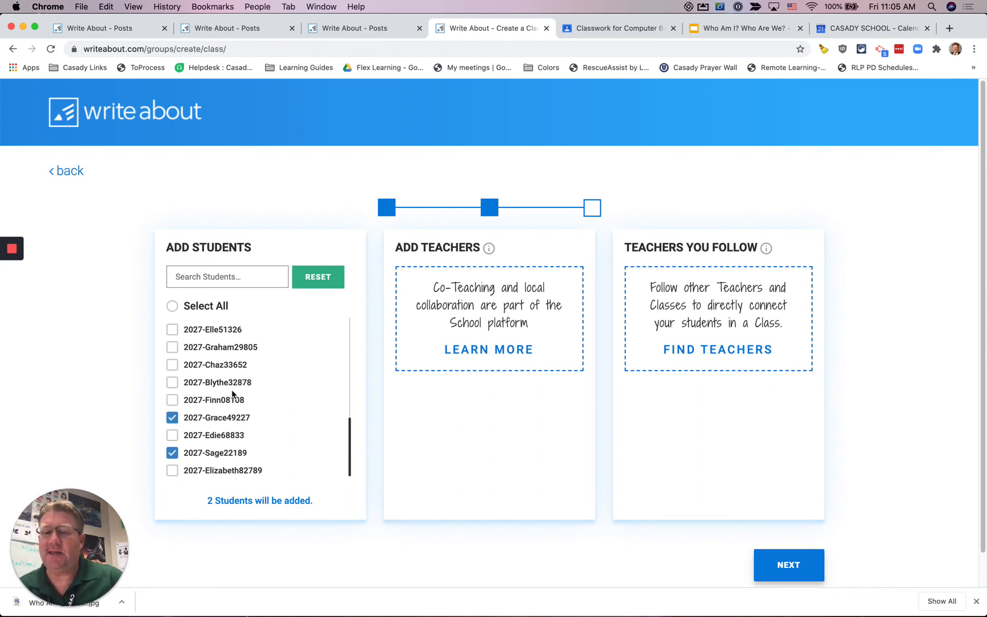
# Mark the 13th and 14th students in the list for adding to the class.
pyautogui.scroll(3, 232, 396)
pyautogui.scroll(5, 233, 396)
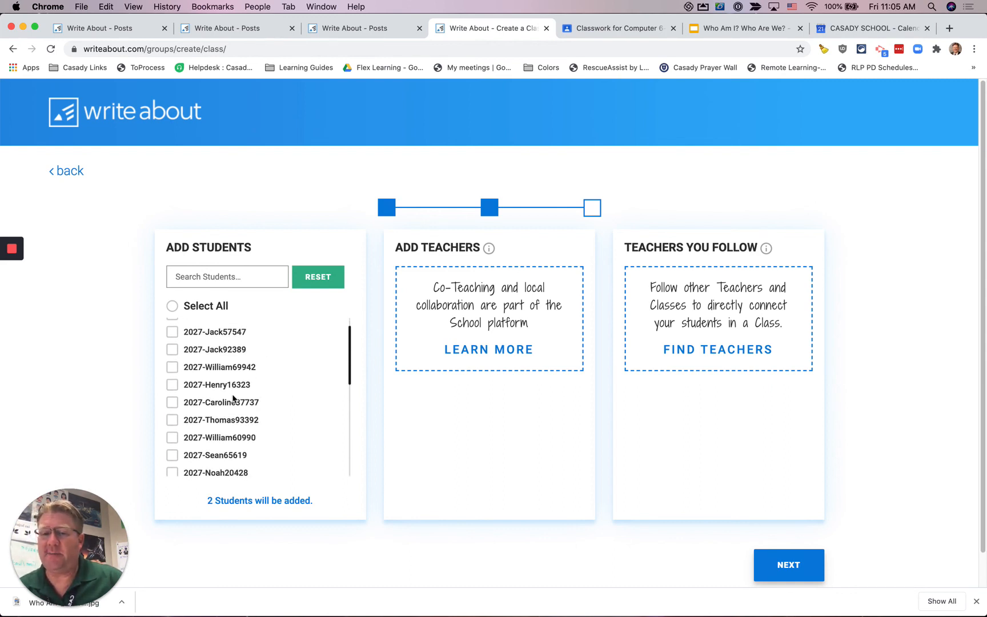
pyautogui.scroll(-5, 233, 396)
pyautogui.scroll(1, 232, 395)
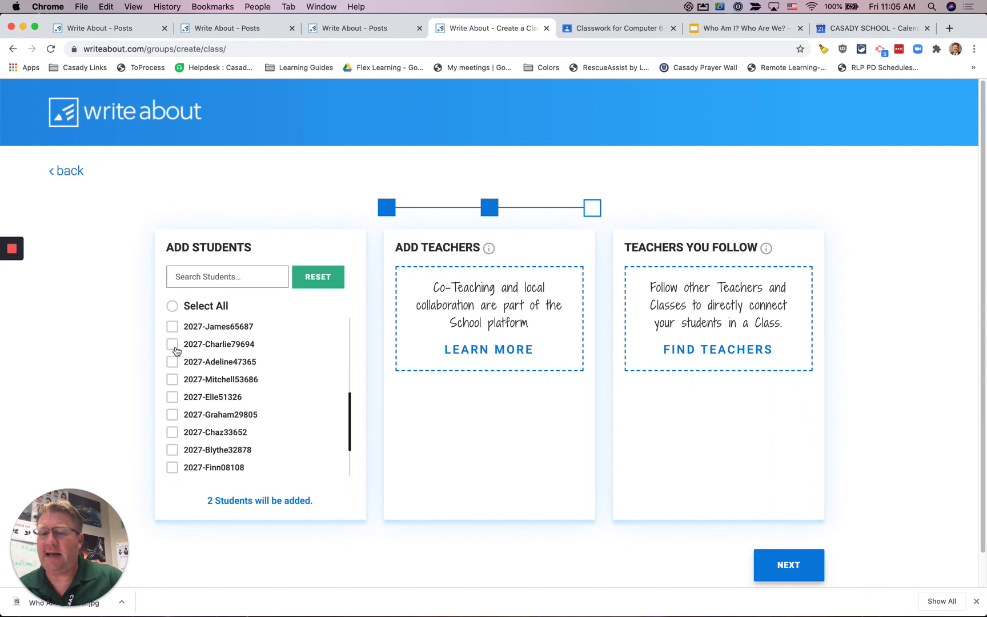
pyautogui.click(172, 345)
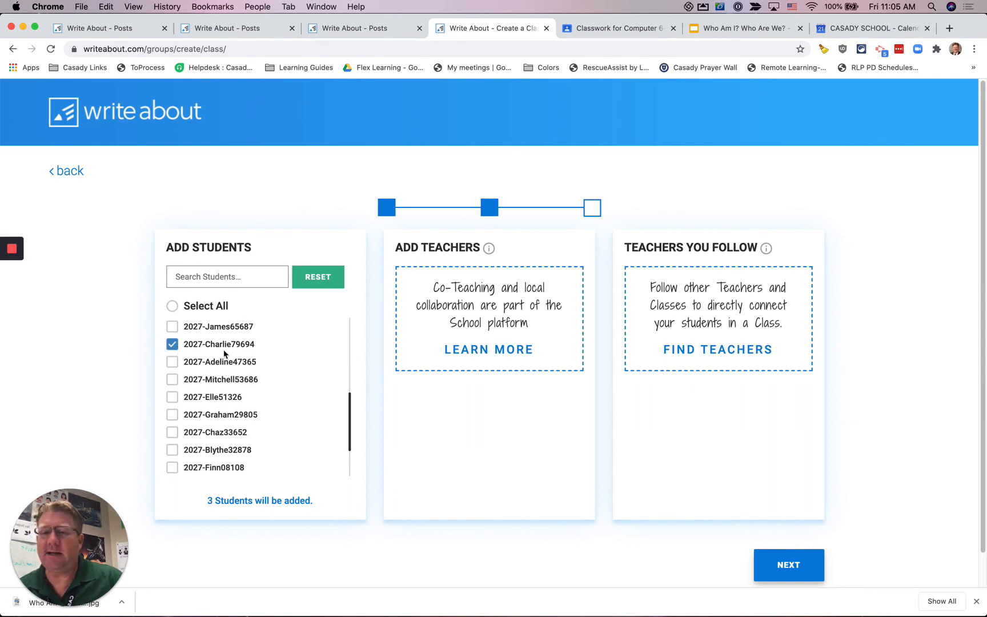
pyautogui.scroll(8, 223, 354)
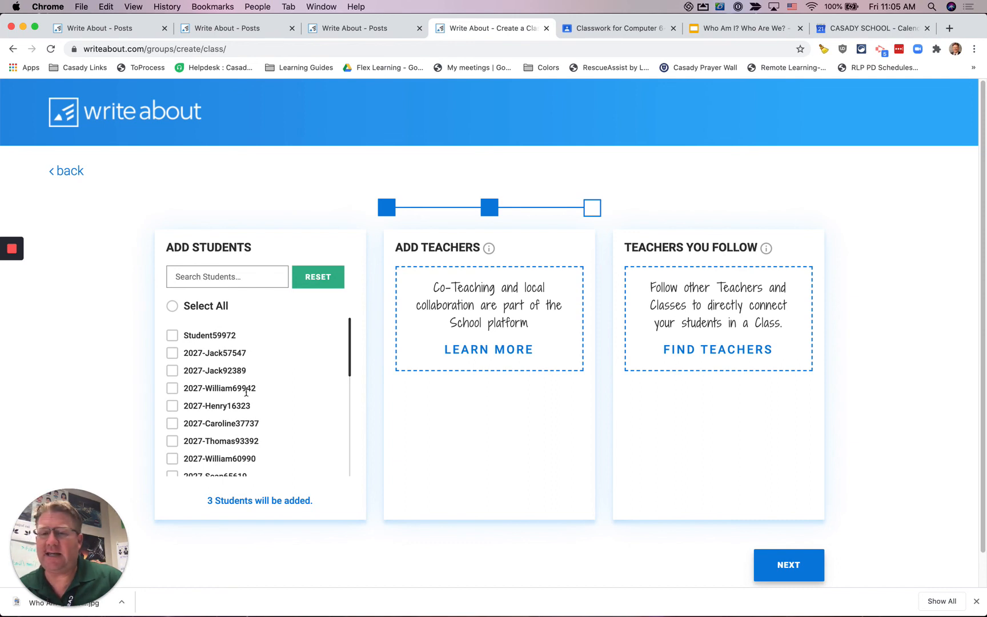
pyautogui.scroll(-3, 252, 400)
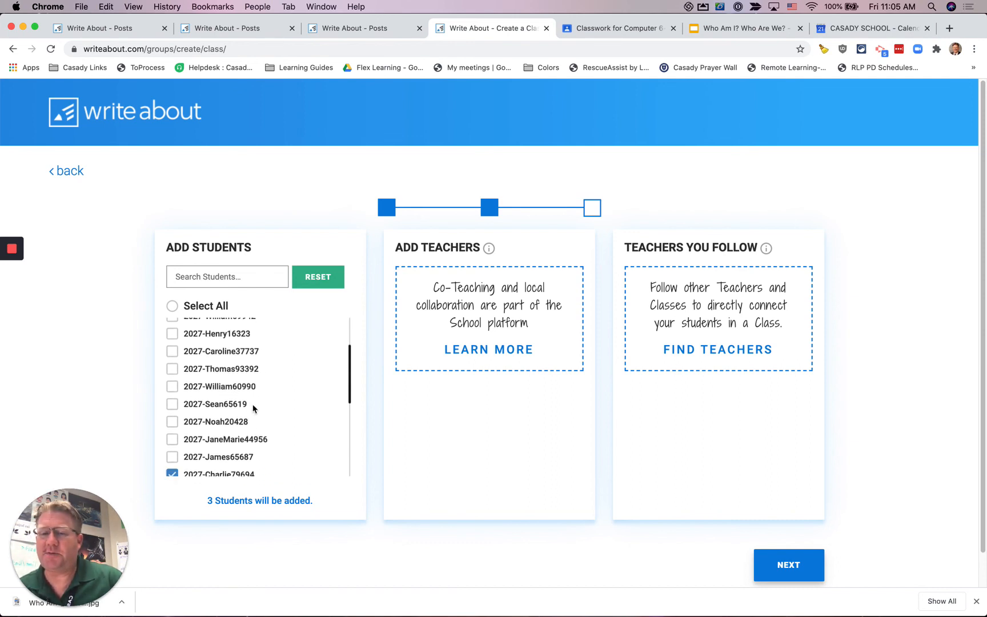
pyautogui.scroll(-5, 253, 408)
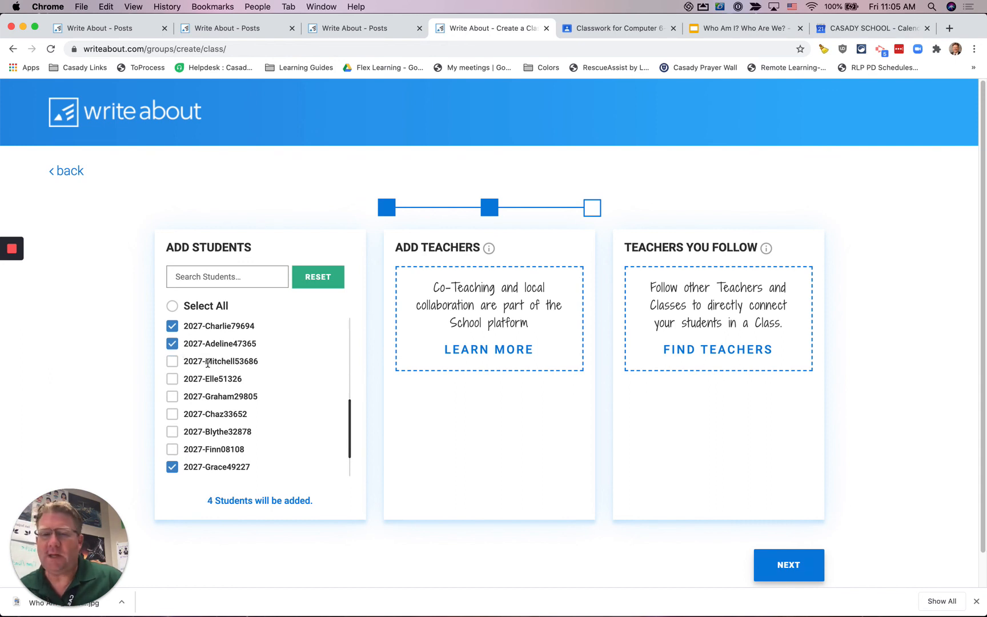
# Mark the 11th and 17th students in the list for adding to the class.
pyautogui.scroll(1, 209, 365)
pyautogui.scroll(3, 208, 365)
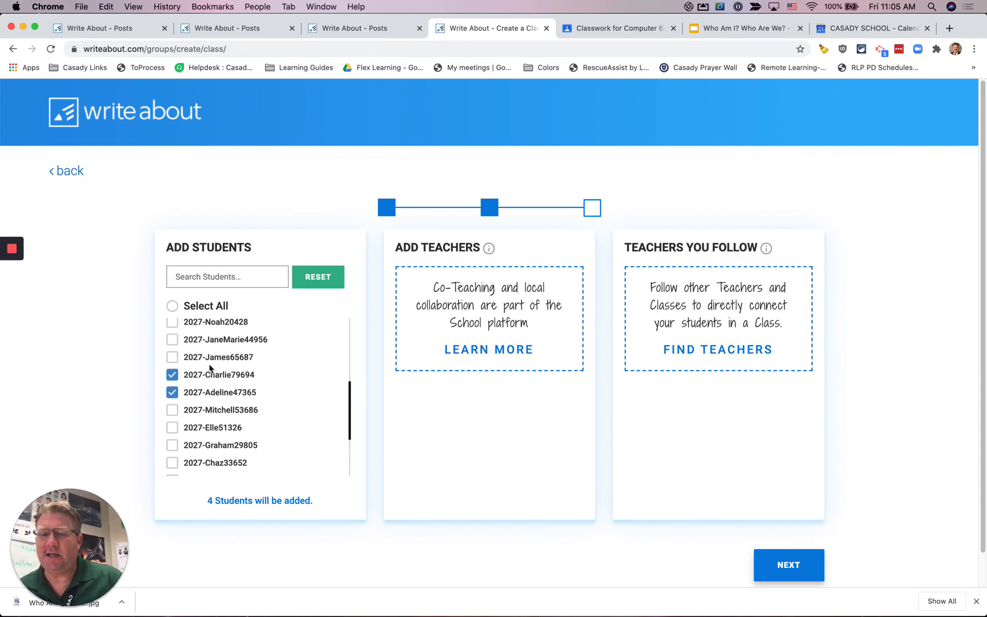
pyautogui.click(172, 366)
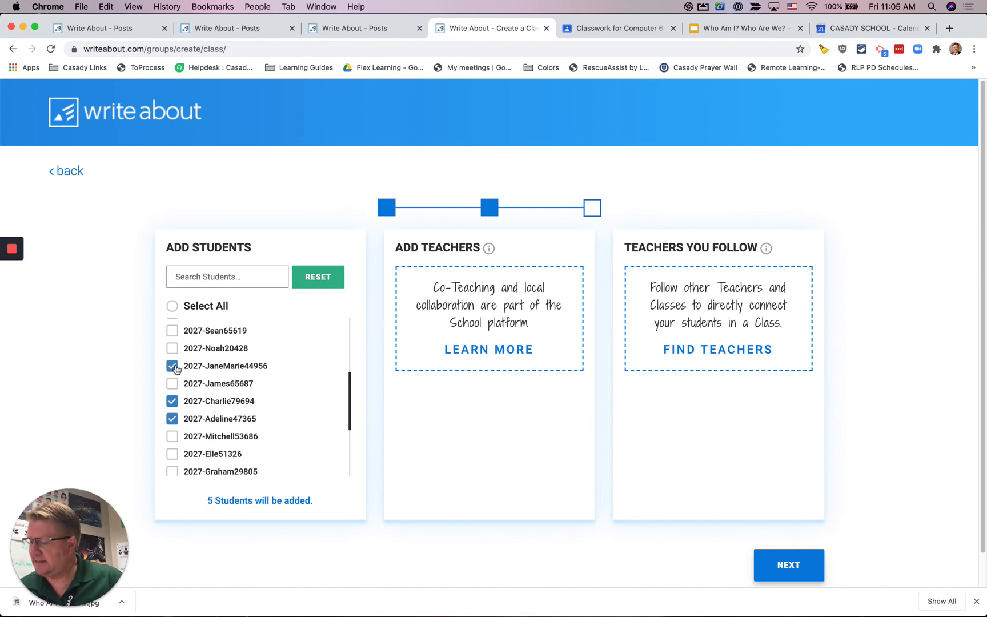
pyautogui.scroll(-3, 236, 398)
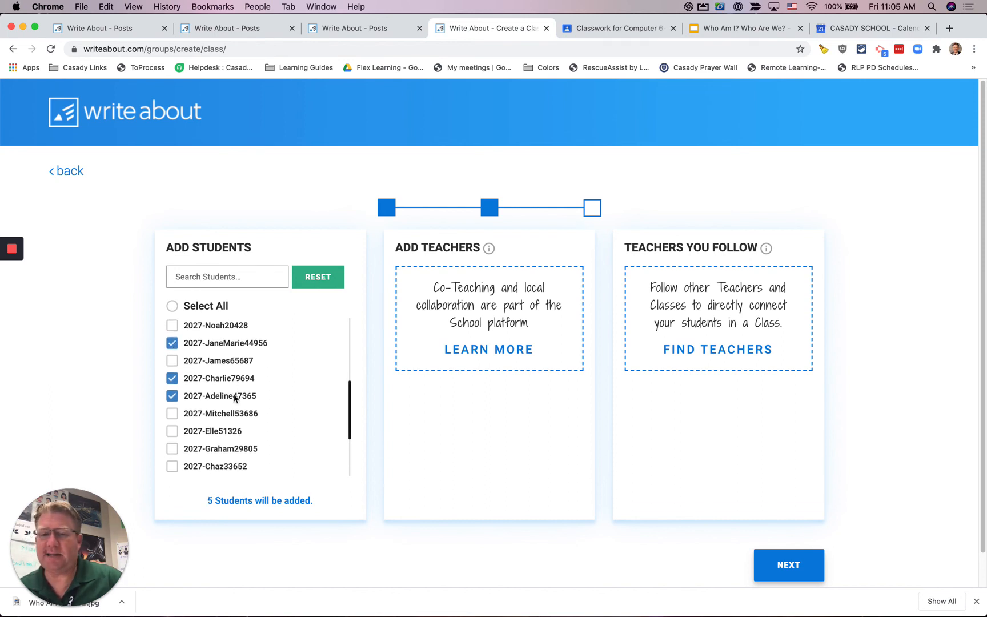
pyautogui.click(174, 424)
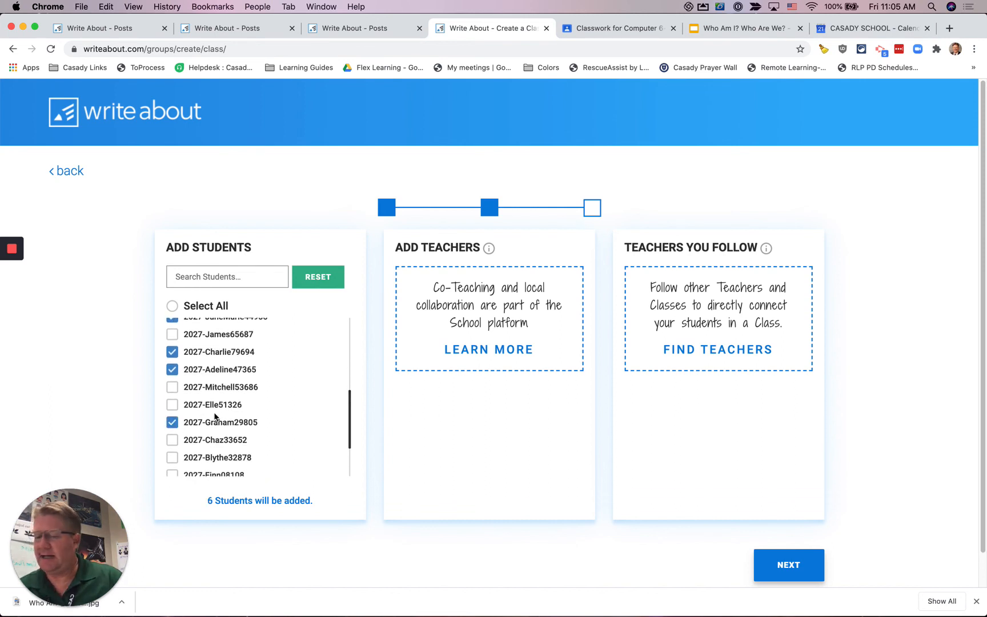
# Mark the 16th student in the list, directly above the selected 17th, for adding to the class.
pyautogui.scroll(-3, 228, 411)
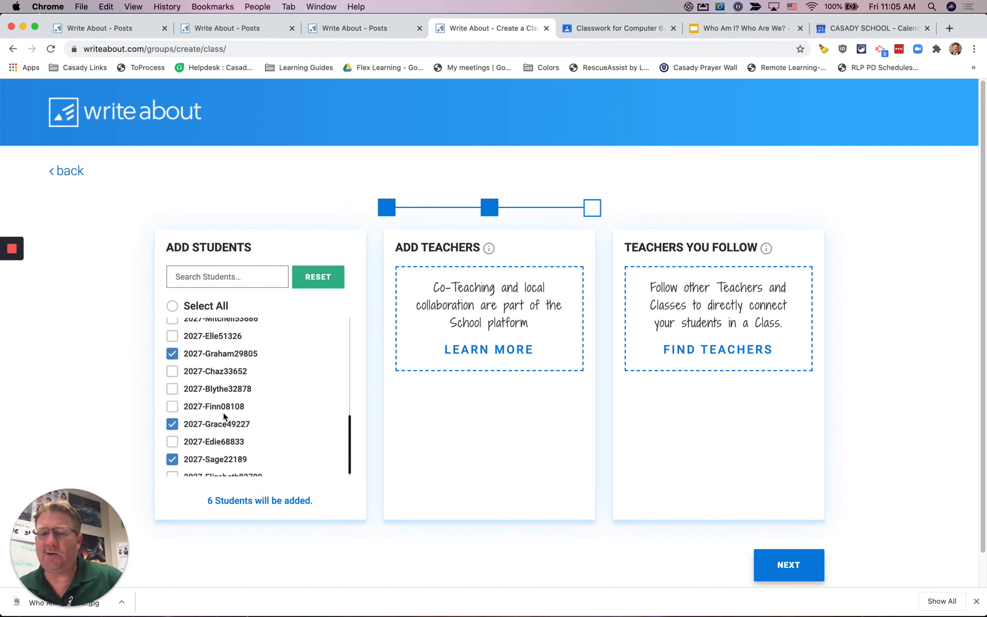
pyautogui.scroll(-2, 216, 417)
pyautogui.scroll(6, 217, 418)
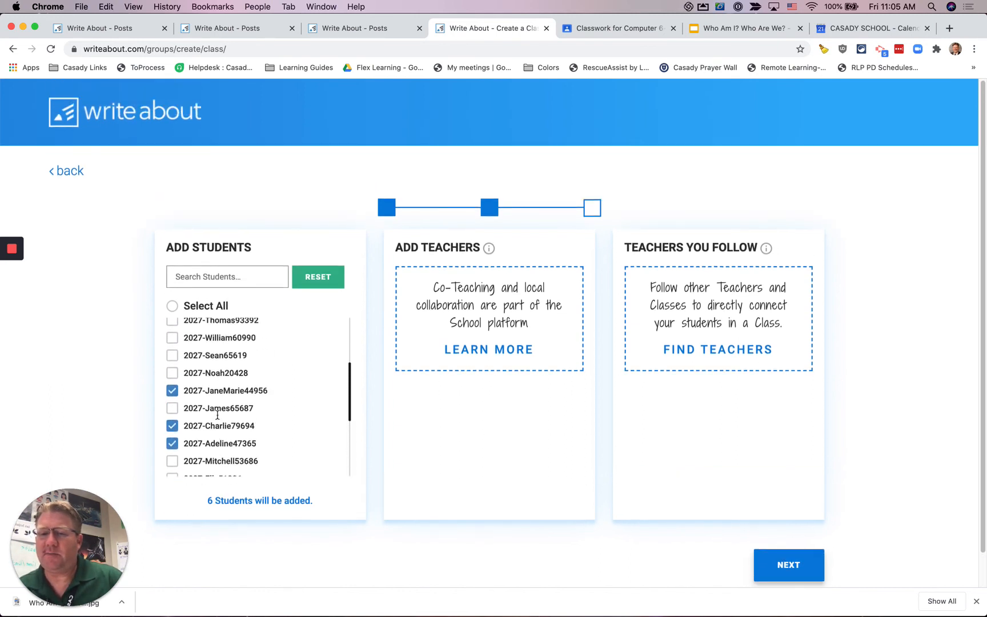
pyautogui.scroll(2, 218, 418)
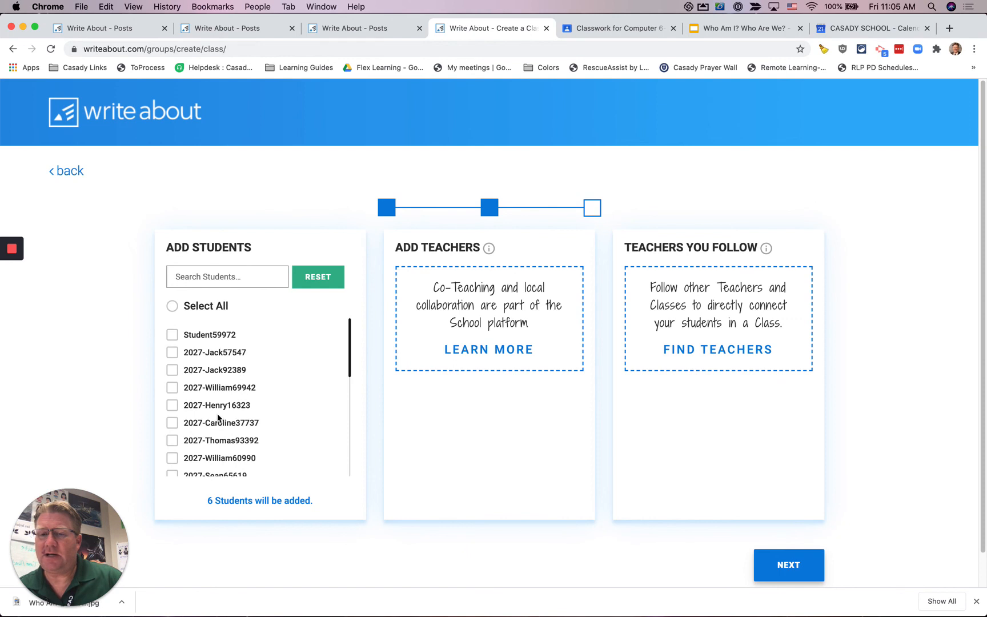
pyautogui.scroll(-1, 217, 418)
pyautogui.scroll(-5, 218, 418)
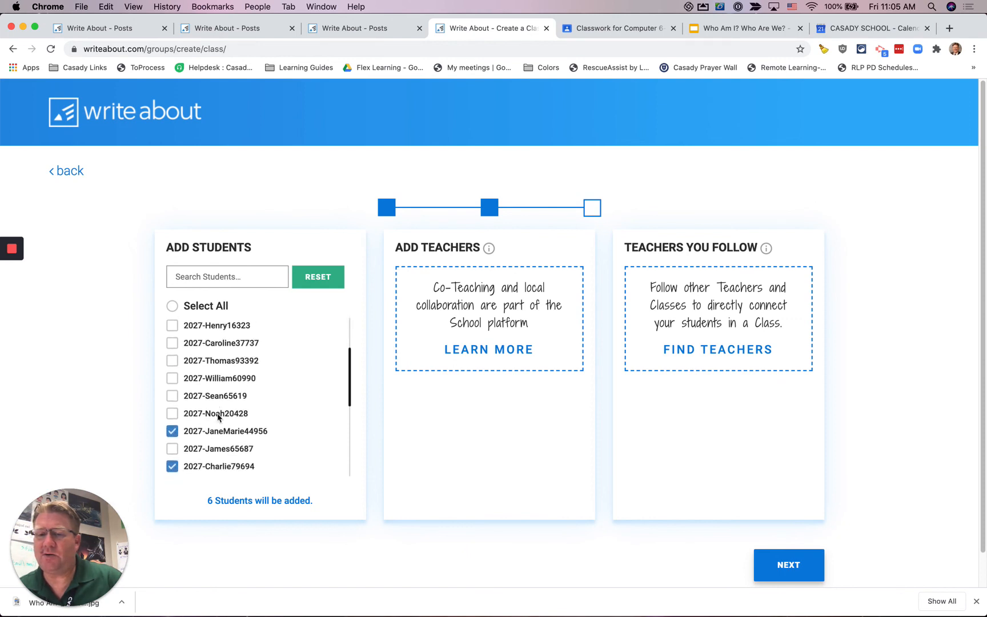
pyautogui.click(172, 423)
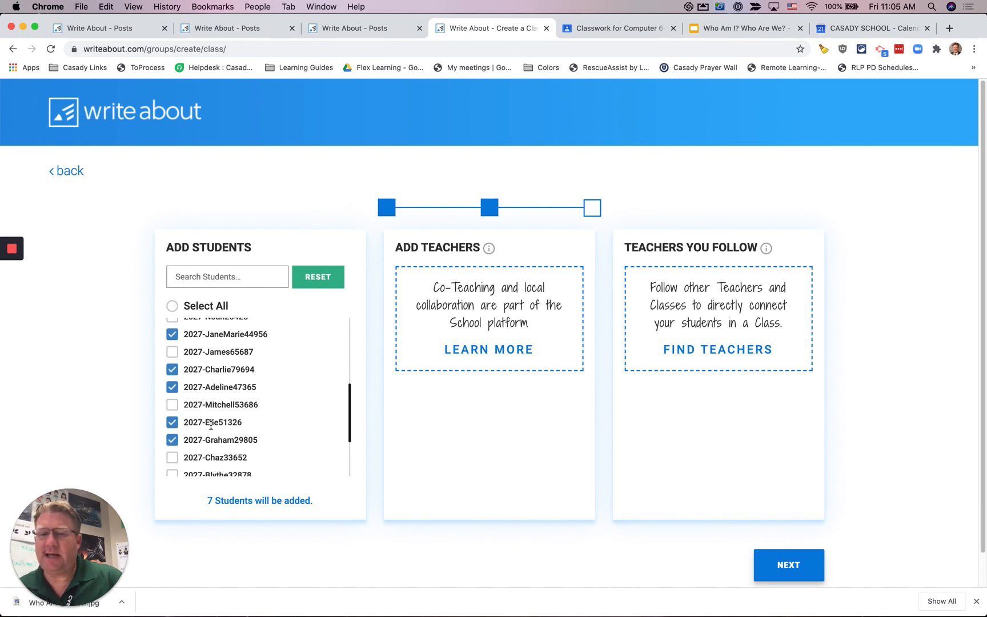
pyautogui.scroll(-1, 210, 426)
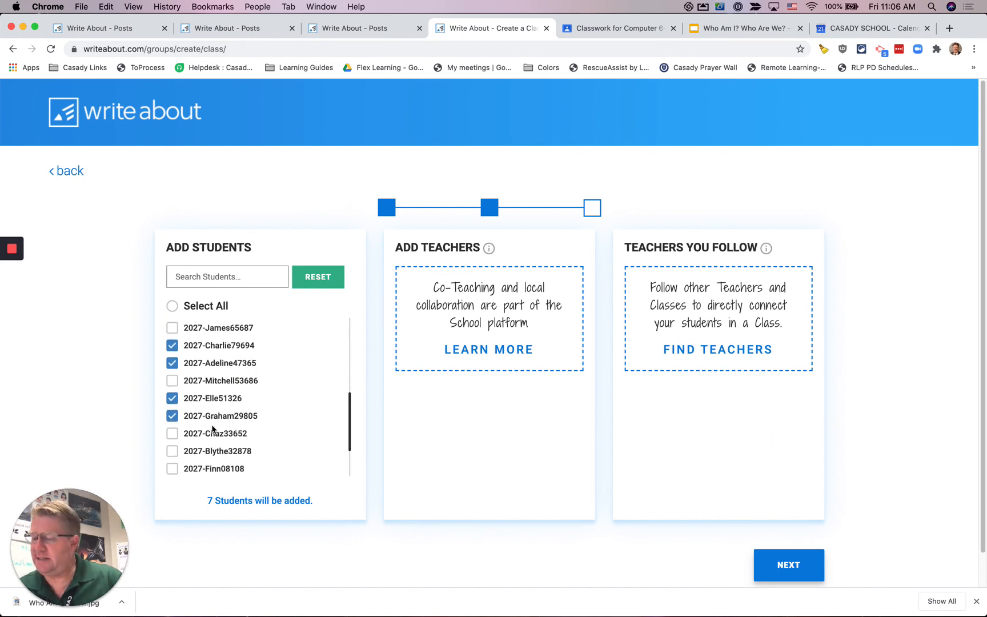
# Mark the third-to-last and last students in the list for adding to the class.
pyautogui.scroll(-1, 212, 428)
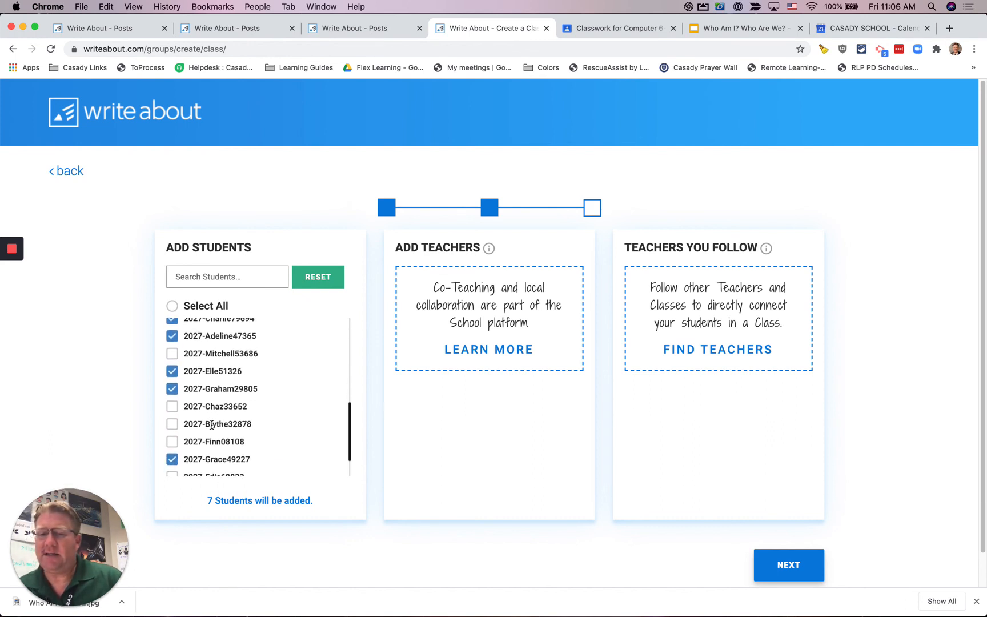
pyautogui.scroll(-2, 212, 426)
pyautogui.click(174, 436)
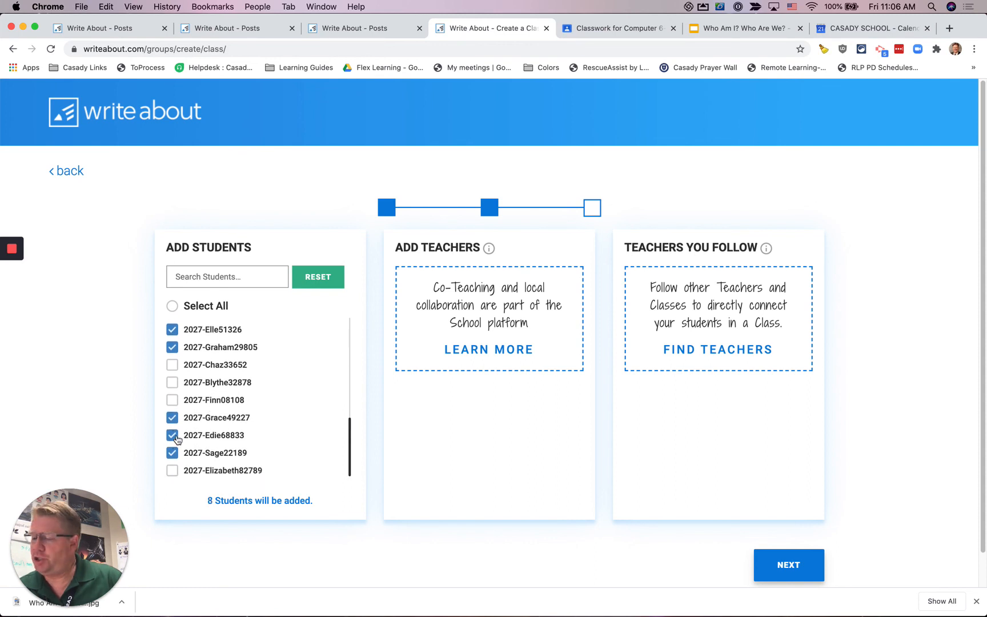
pyautogui.scroll(-1, 176, 438)
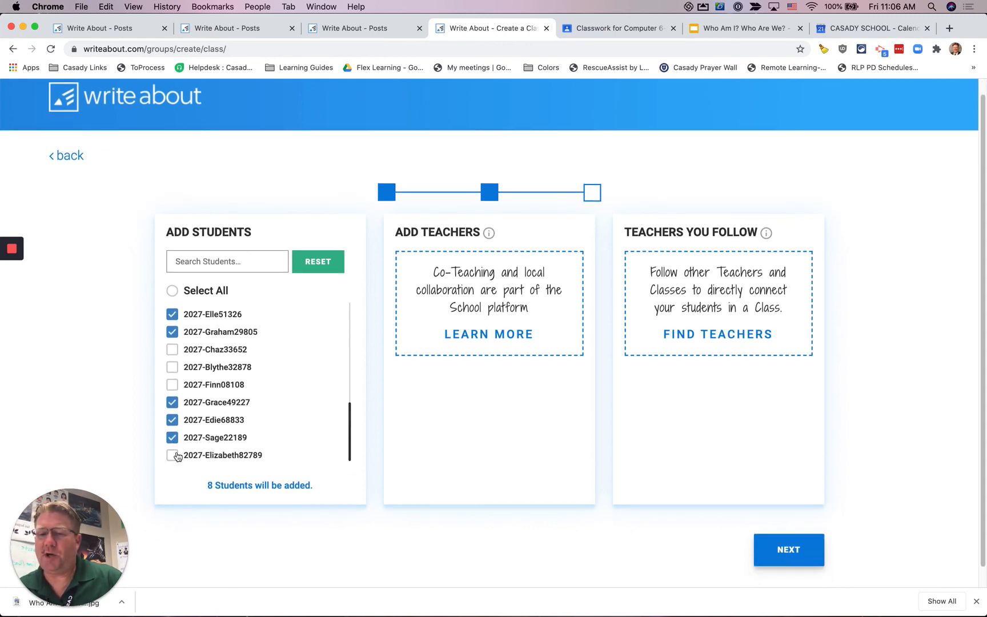
pyautogui.click(173, 456)
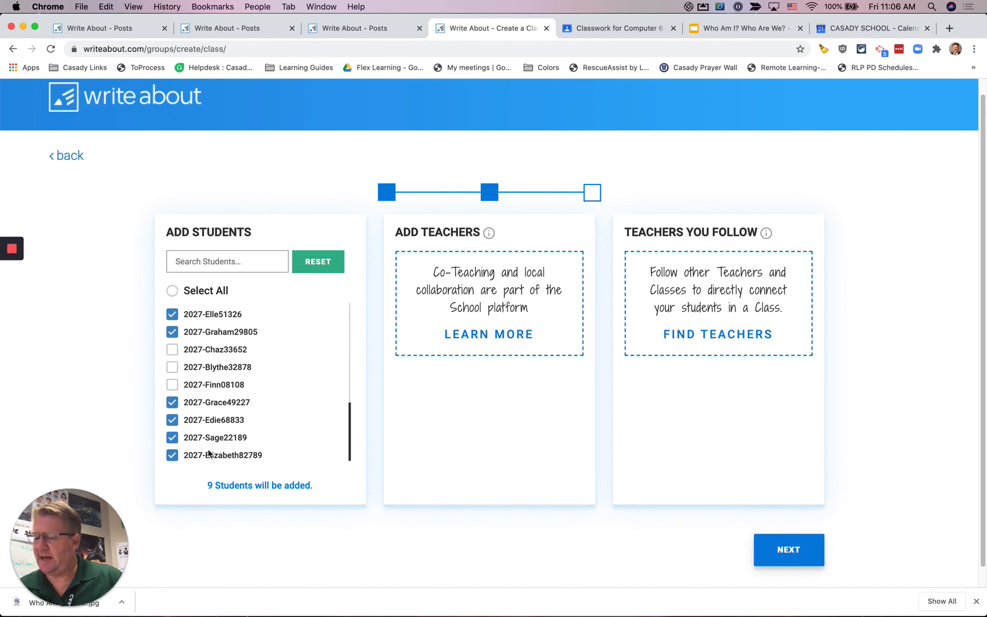
# Mark the 20th, 15th and 12th students in the list for adding to the class.
pyautogui.scroll(1, 217, 433)
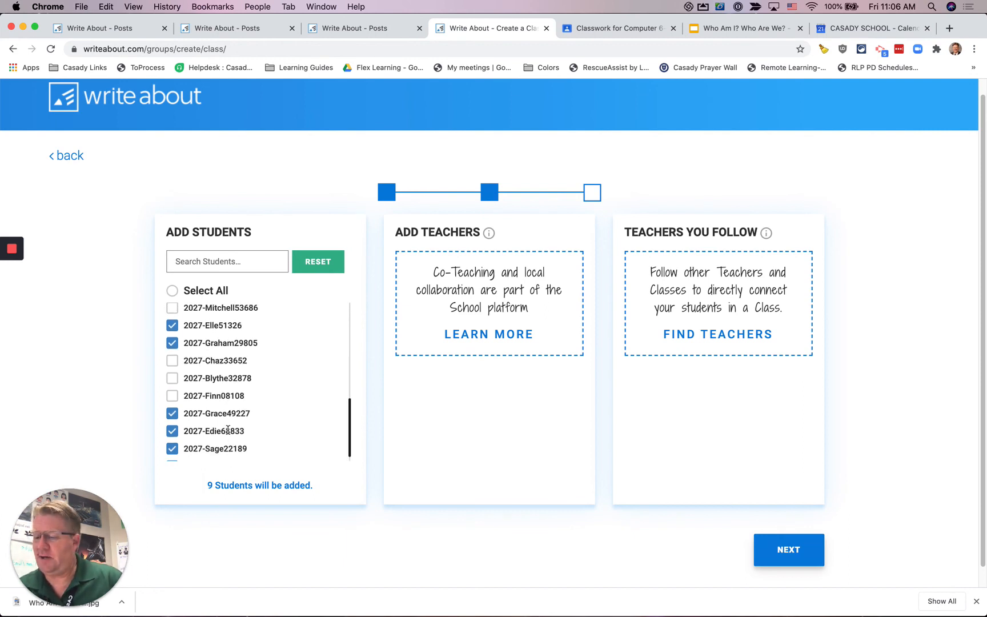
pyautogui.click(172, 397)
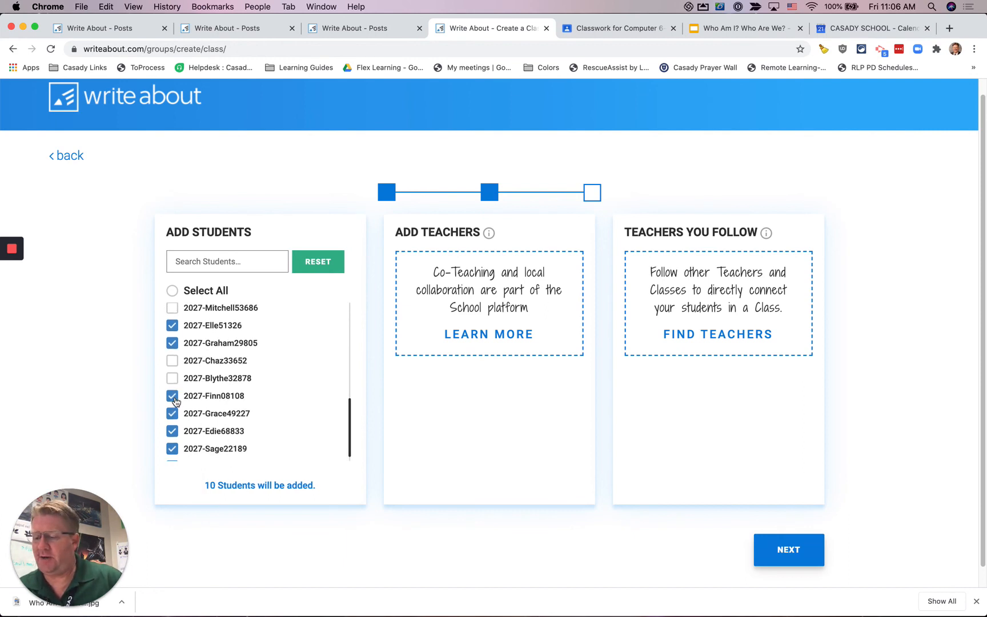
pyautogui.scroll(4, 224, 394)
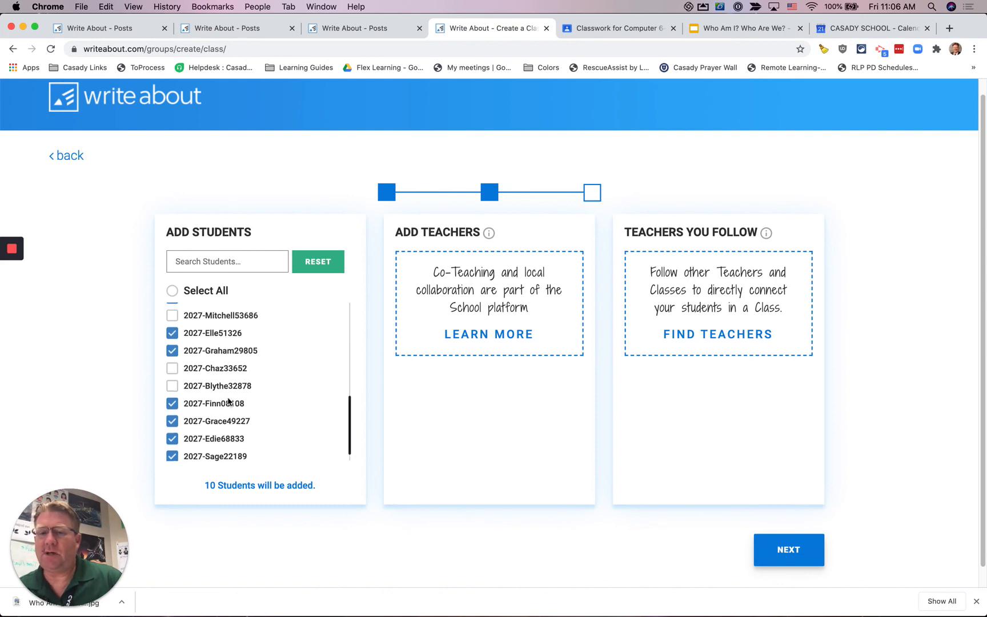
pyautogui.click(172, 389)
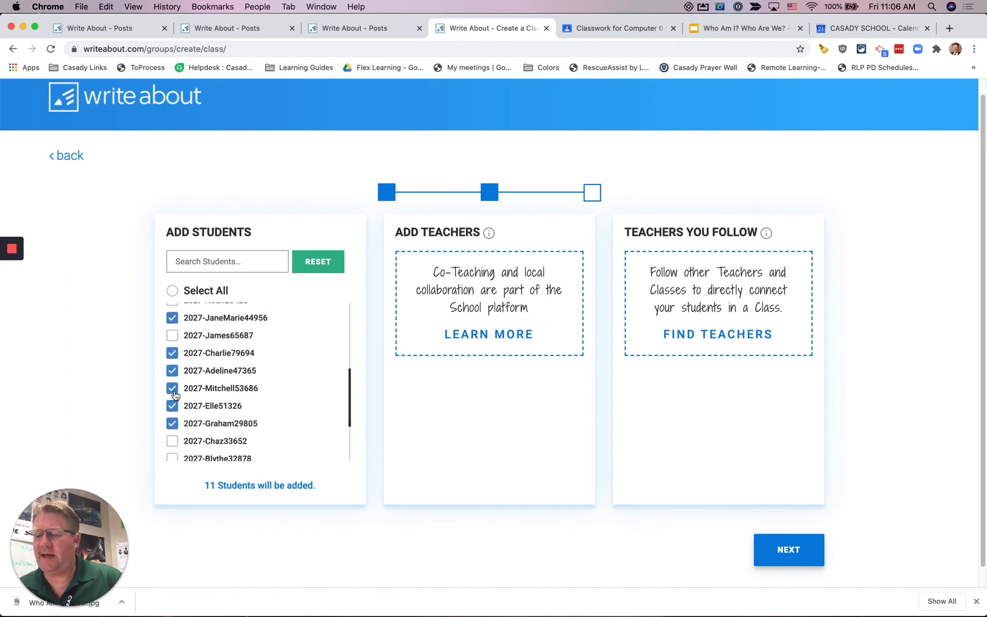
pyautogui.click(172, 335)
pyautogui.scroll(8, 253, 374)
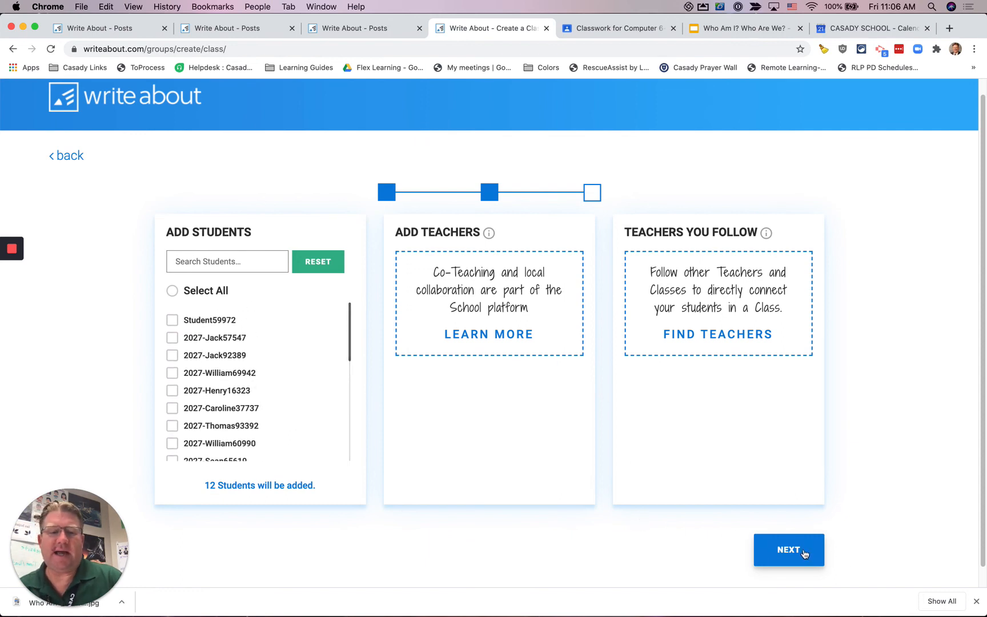
# Finish creating the class with the marked students, leaving the optional join password blank, and go to the class list.
pyautogui.click(800, 552)
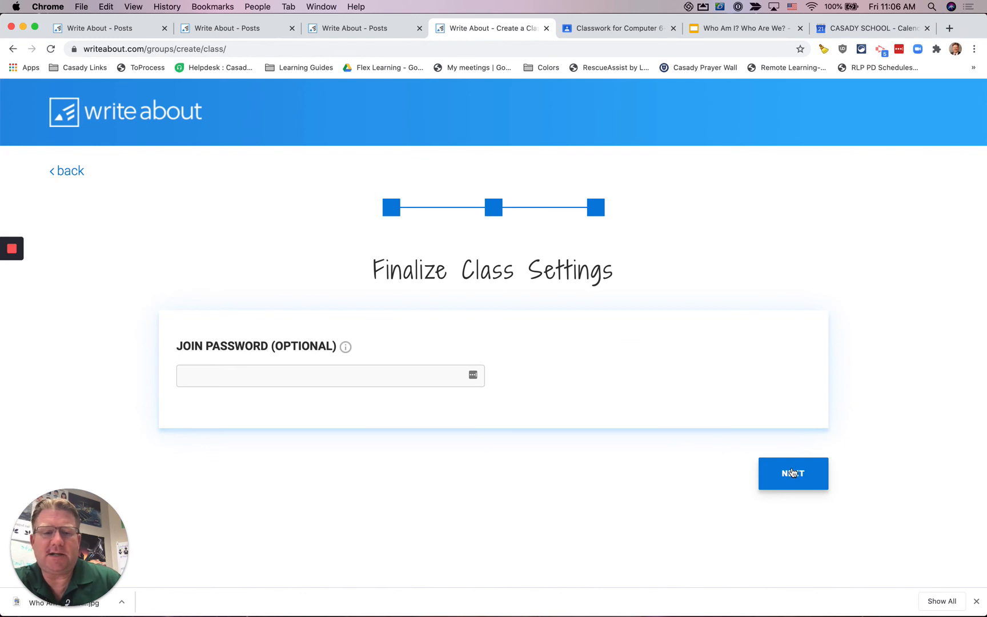
pyautogui.click(791, 472)
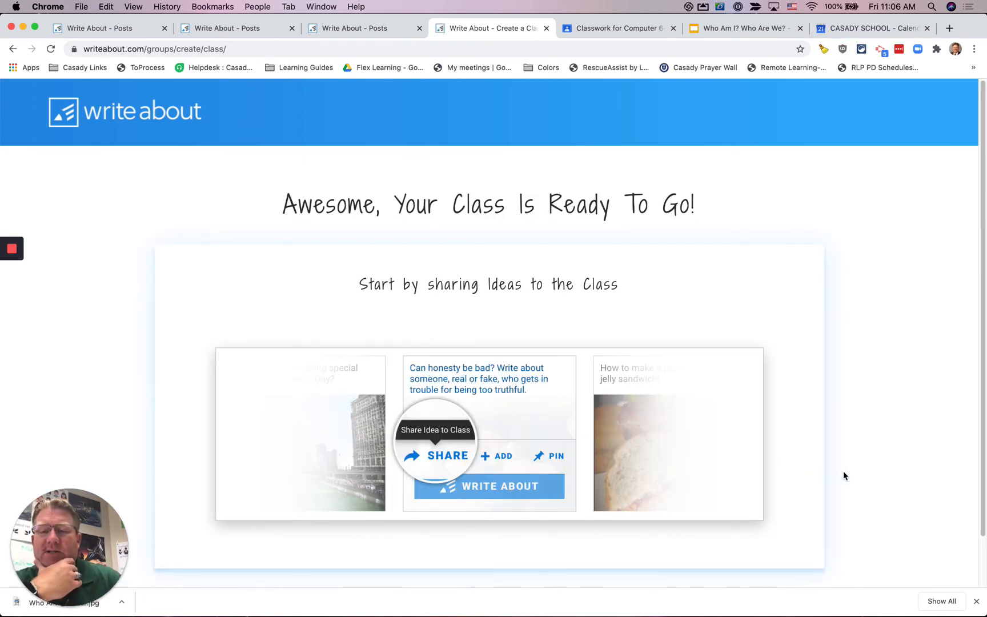
pyautogui.scroll(-2, 838, 472)
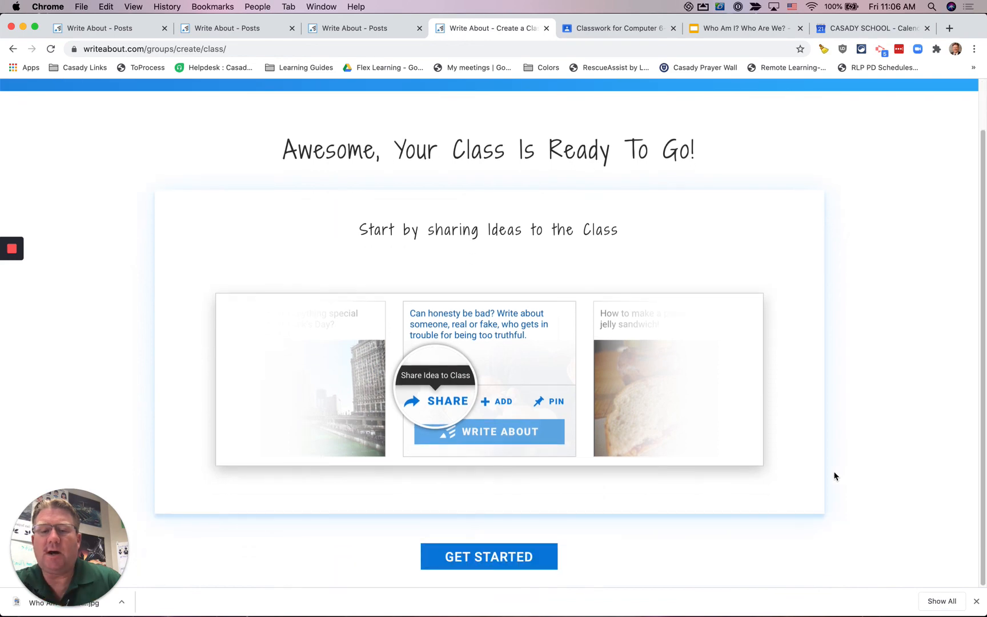
pyautogui.click(485, 560)
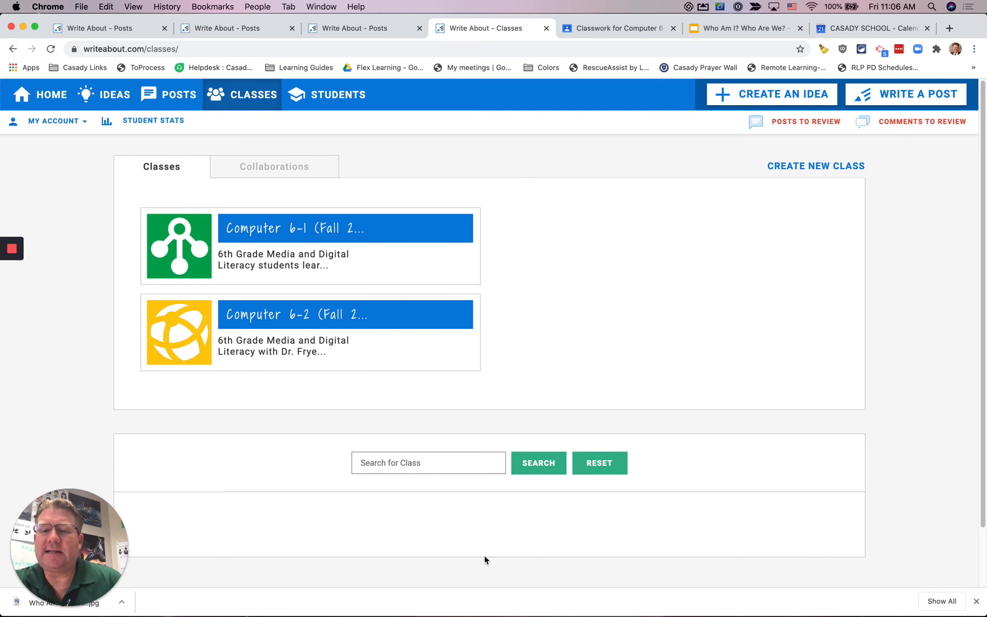
# Look through the Computer 6-2 (Fall 2020) class page and view its page for adding students.
pyautogui.click(264, 324)
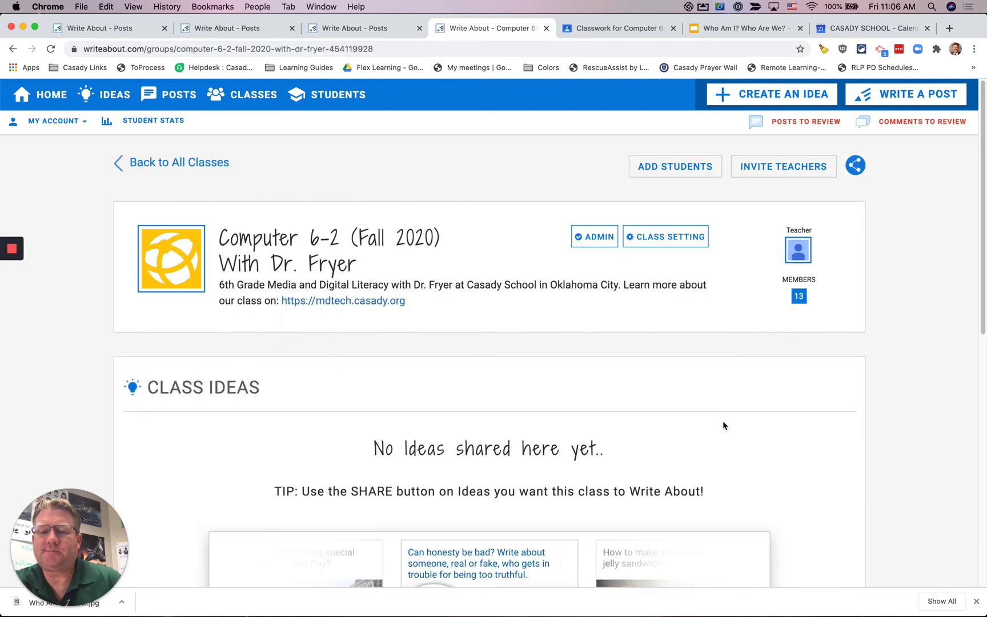
pyautogui.scroll(-8, 725, 422)
pyautogui.scroll(8, 724, 423)
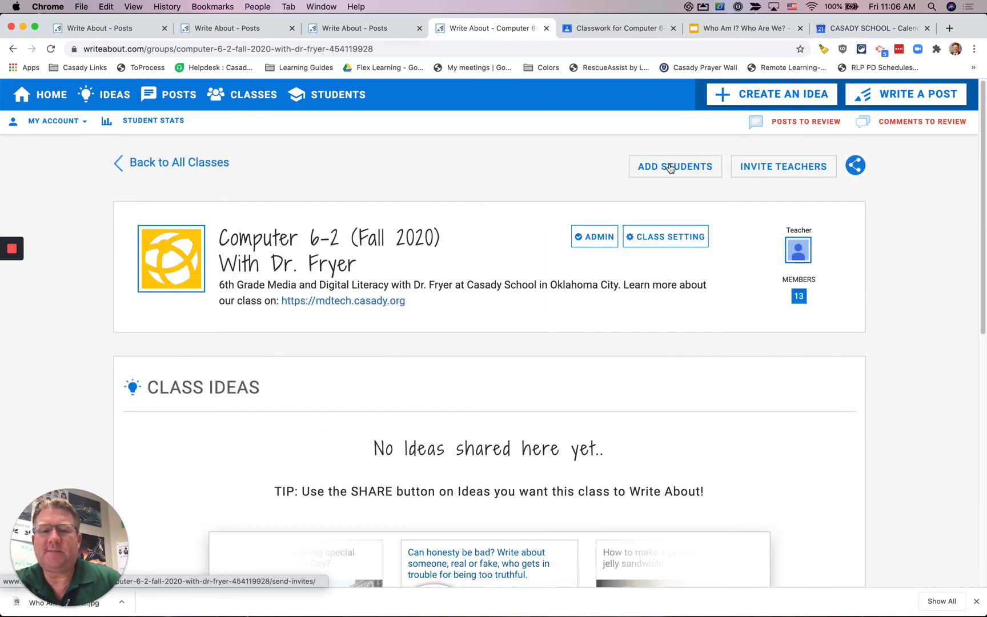
pyautogui.click(671, 167)
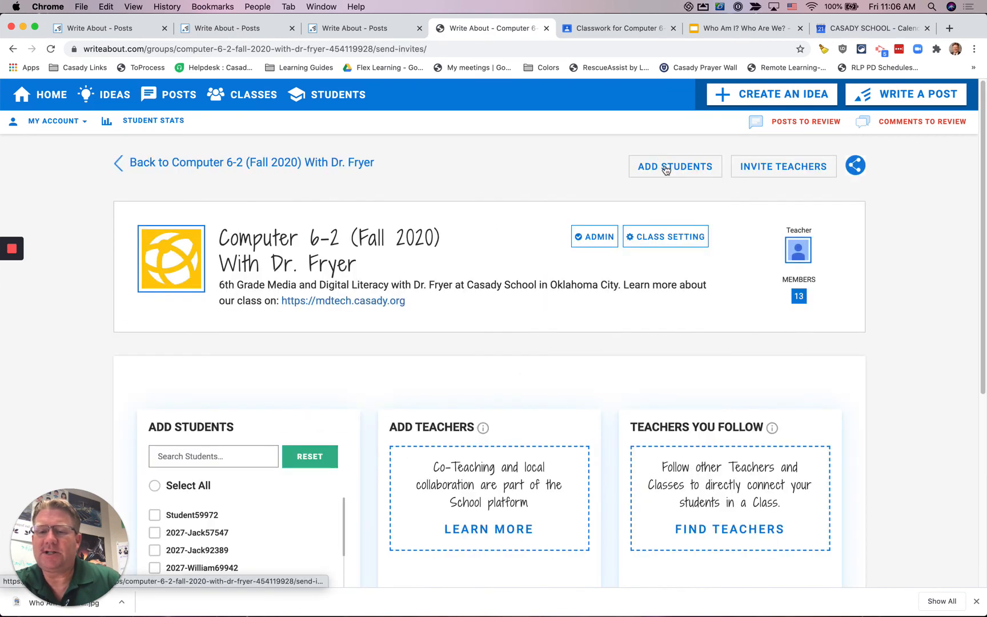
# Display the posts and filter them to the Computer 6-2 (Fall 2020) class.
pyautogui.click(240, 97)
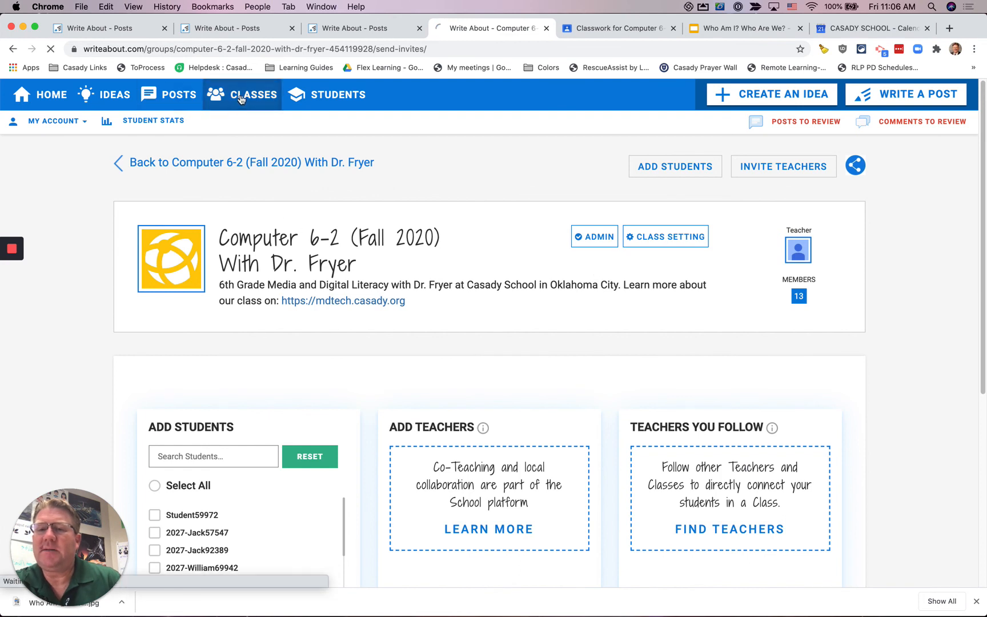
pyautogui.click(167, 96)
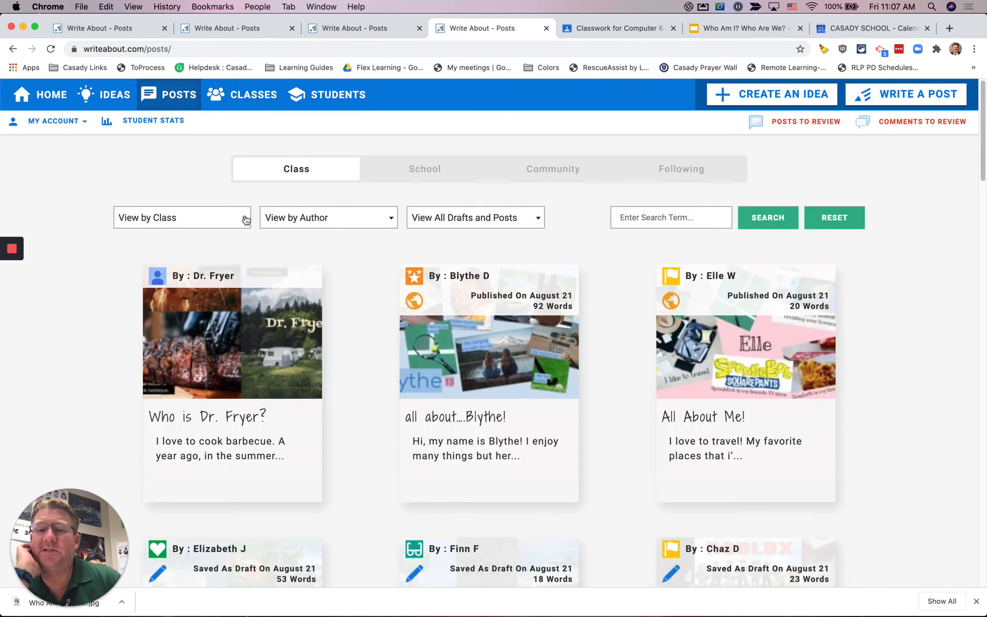
pyautogui.click(244, 217)
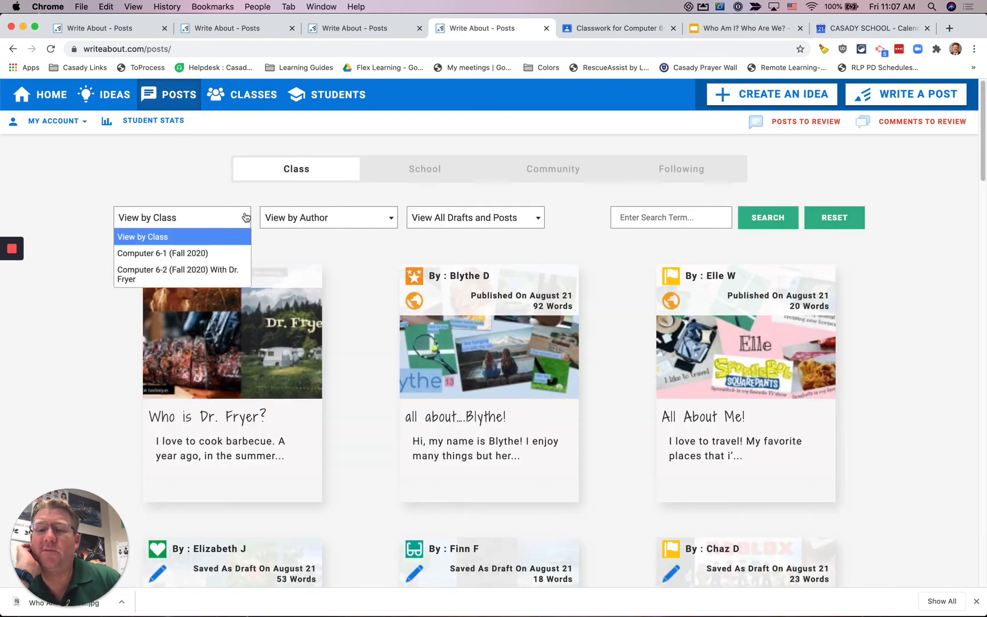
pyautogui.click(193, 273)
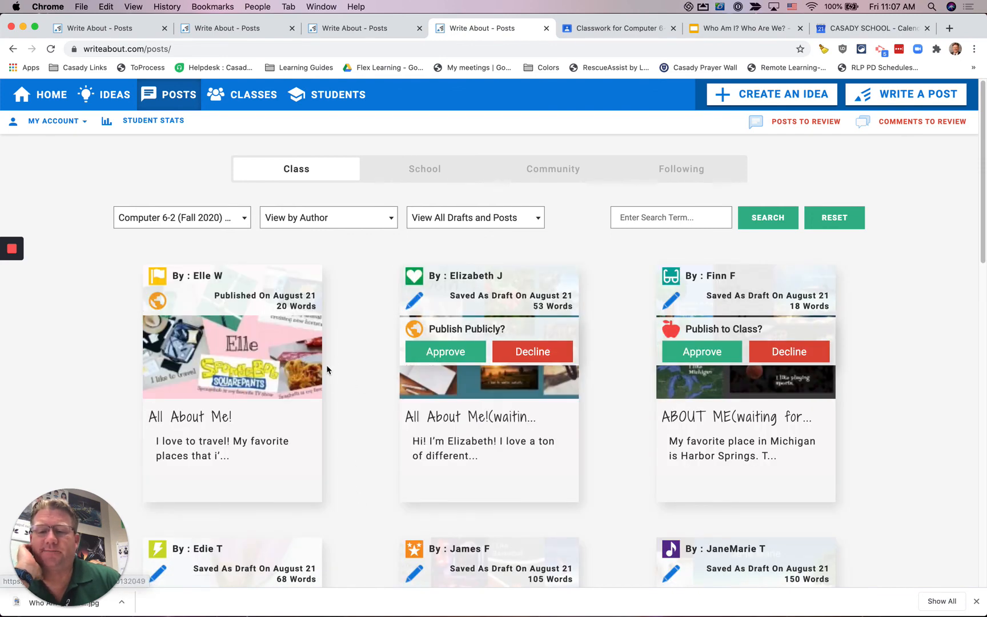
# Preview the first post's text and open the 53-word "All About Me!" post awaiting public publishing.
pyautogui.moveTo(277, 388)
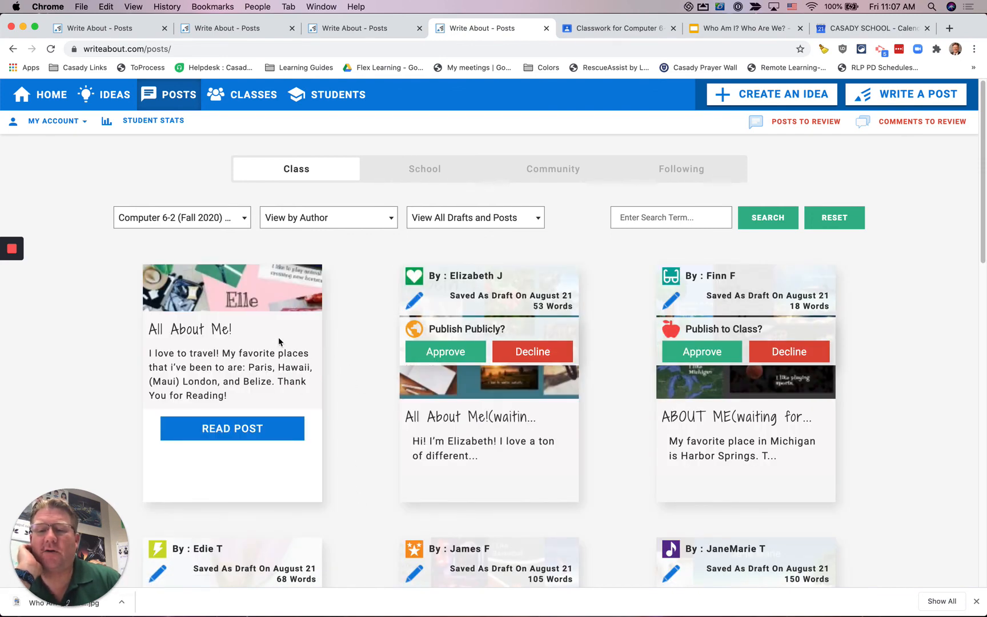
pyautogui.moveTo(489, 322)
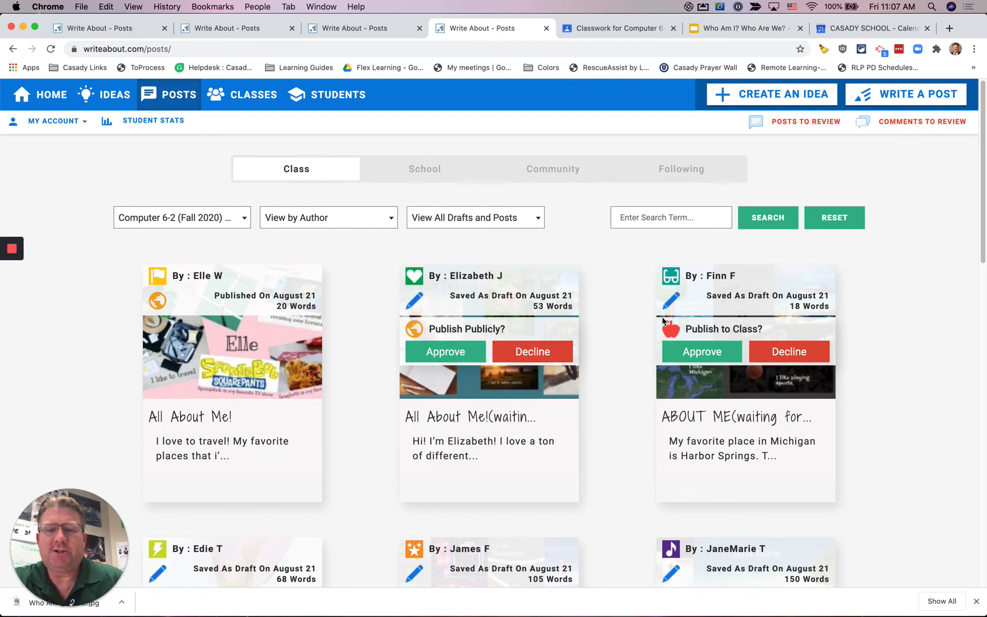
pyautogui.moveTo(522, 432)
pyautogui.click(488, 460)
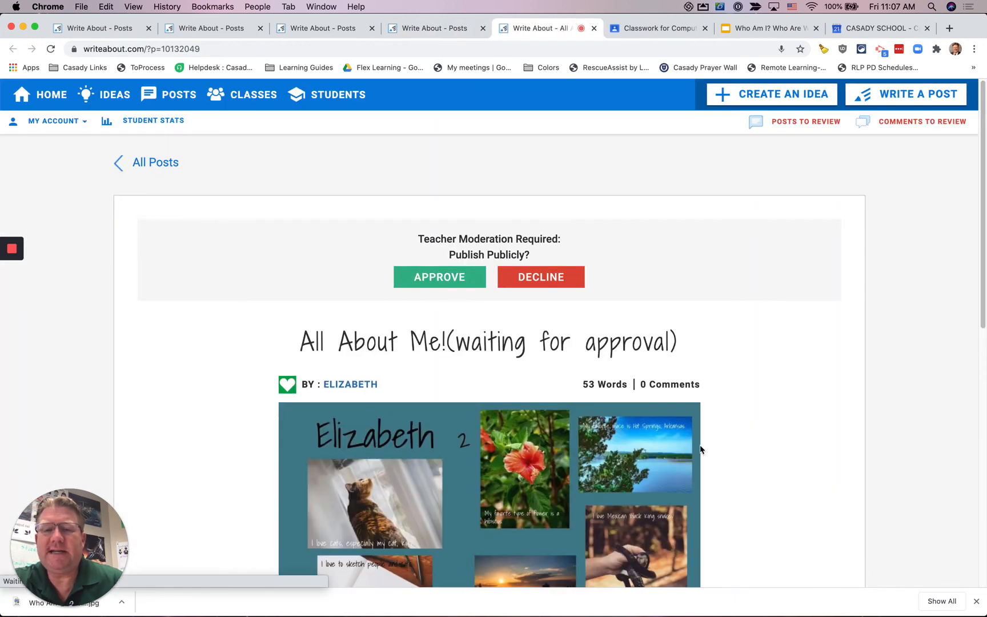
# Review and approve the "All About Me!" post for public publishing, and open its student author's page.
pyautogui.scroll(-5, 700, 449)
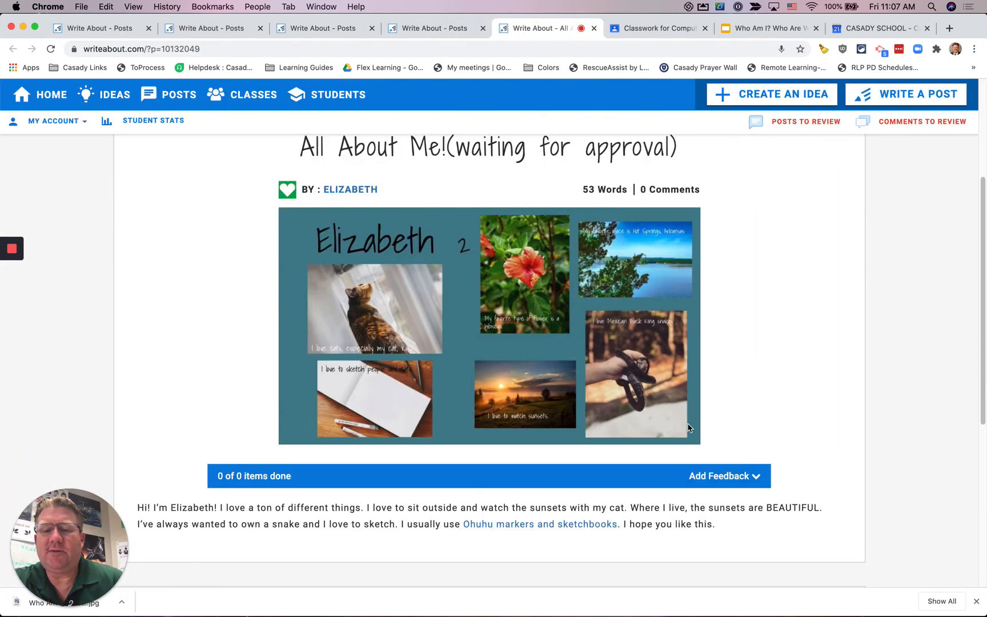
pyautogui.scroll(3, 676, 420)
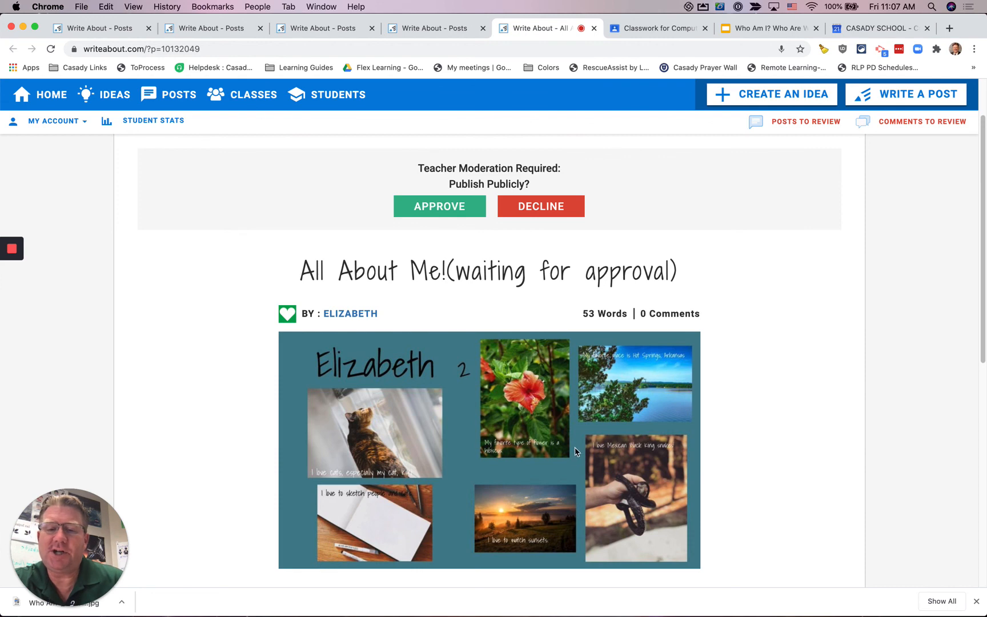
pyautogui.scroll(1, 572, 447)
pyautogui.scroll(-4, 570, 448)
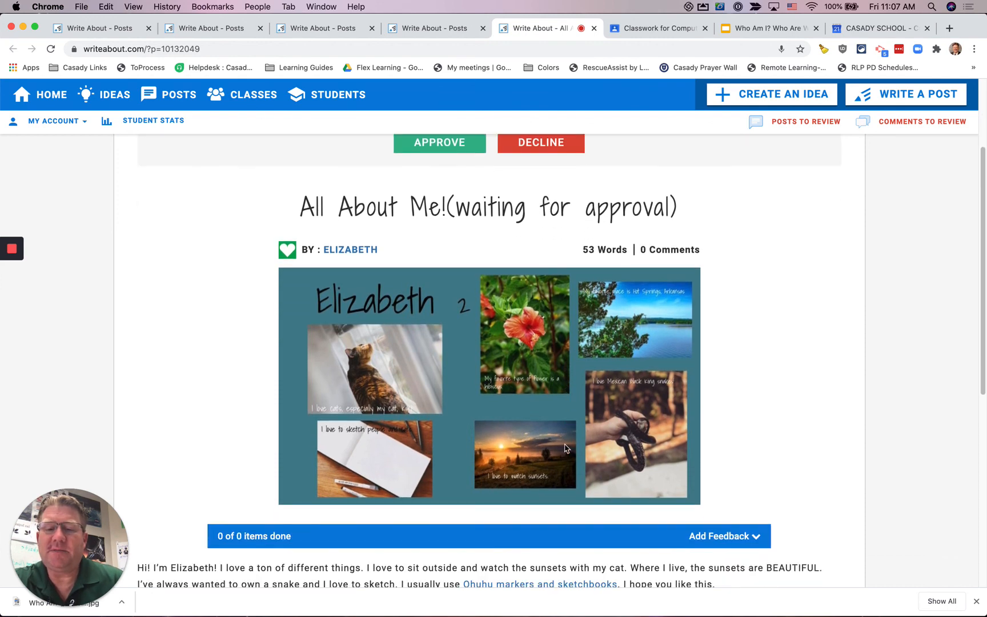
pyautogui.scroll(-1, 566, 449)
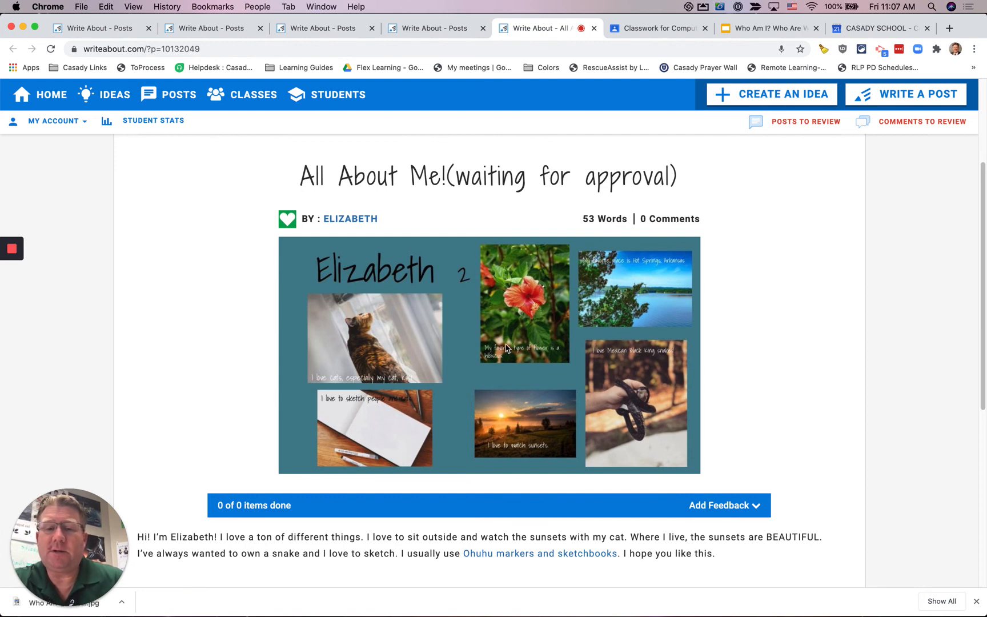
pyautogui.scroll(-2, 500, 349)
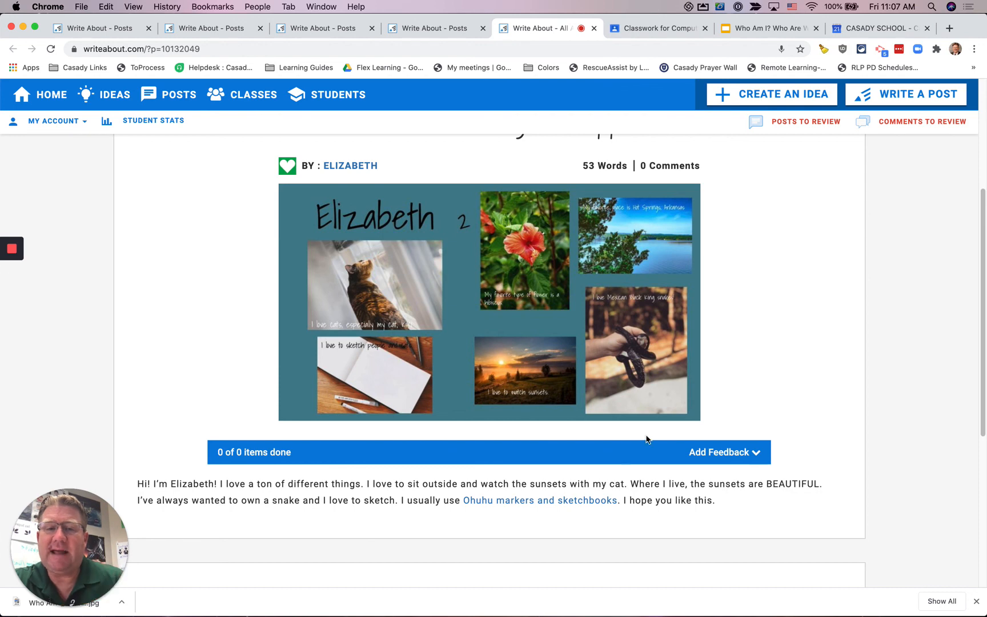
pyautogui.scroll(1, 642, 439)
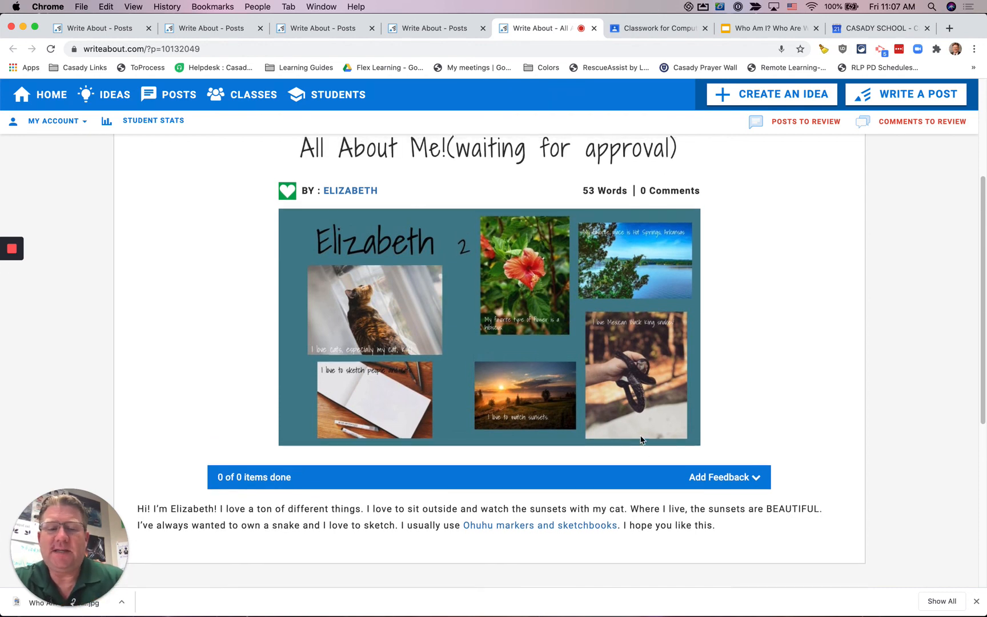
pyautogui.scroll(3, 634, 425)
pyautogui.click(447, 278)
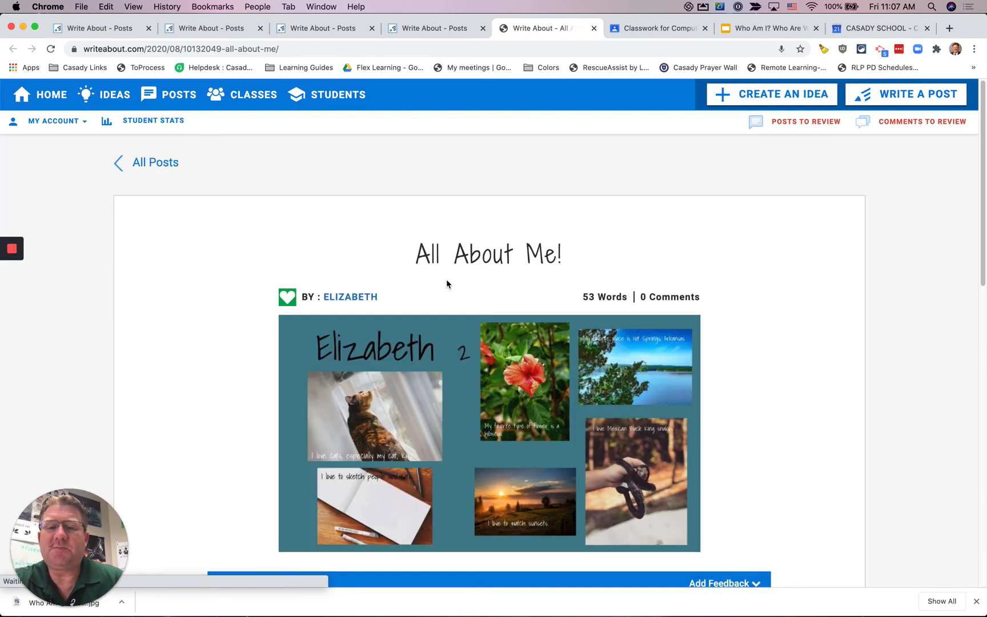
pyautogui.click(345, 298)
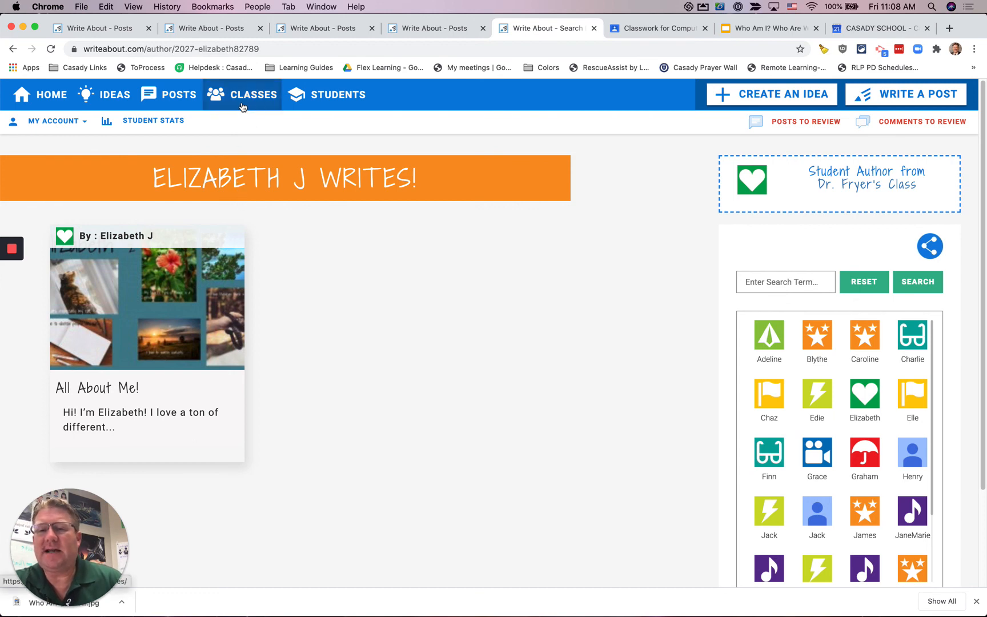
# Return to all posts and filter them by the status Pending Only.
pyautogui.click(172, 103)
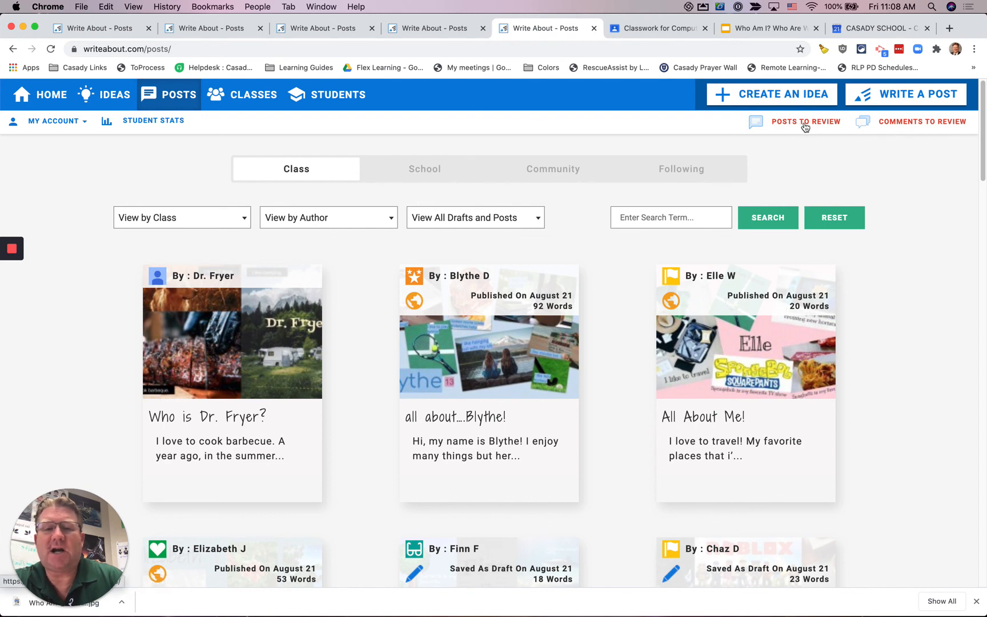
pyautogui.click(505, 219)
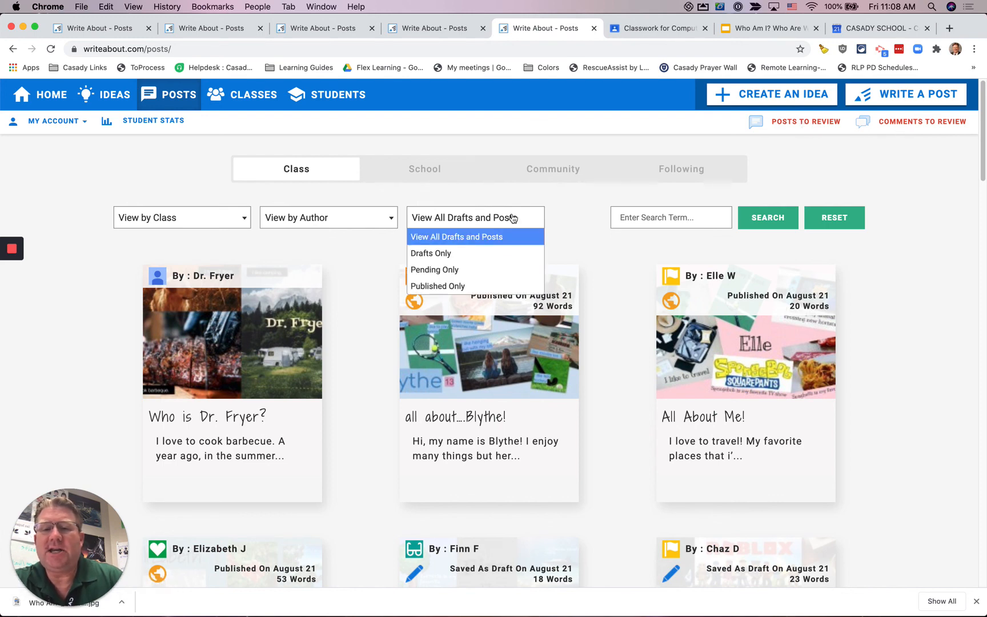
pyautogui.click(483, 277)
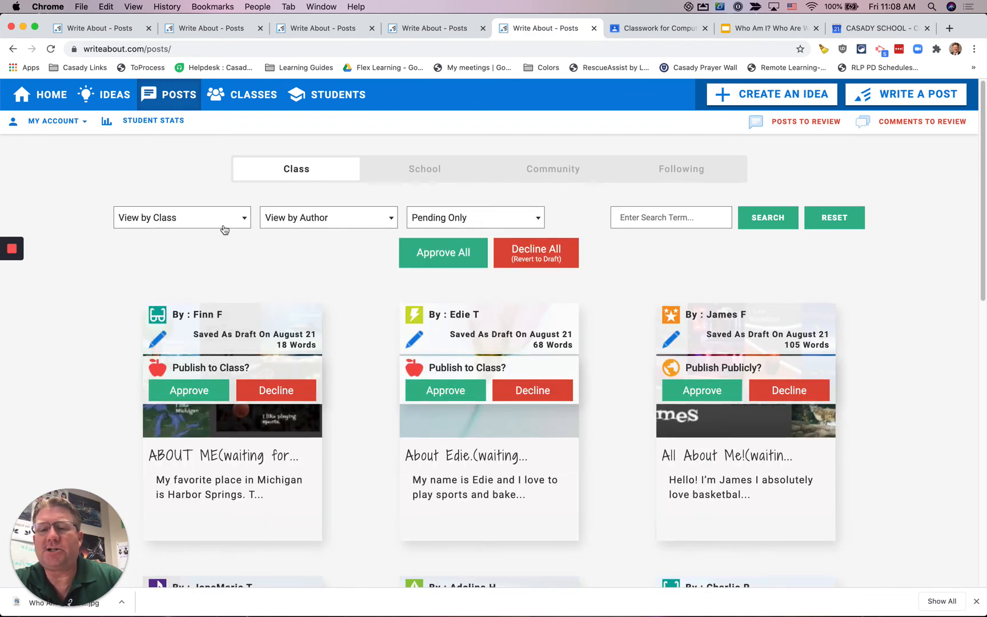
# Check the available class filter and look over the pending posts and their requested publishing levels.
pyautogui.click(224, 228)
pyautogui.click(361, 318)
pyautogui.scroll(-3, 368, 400)
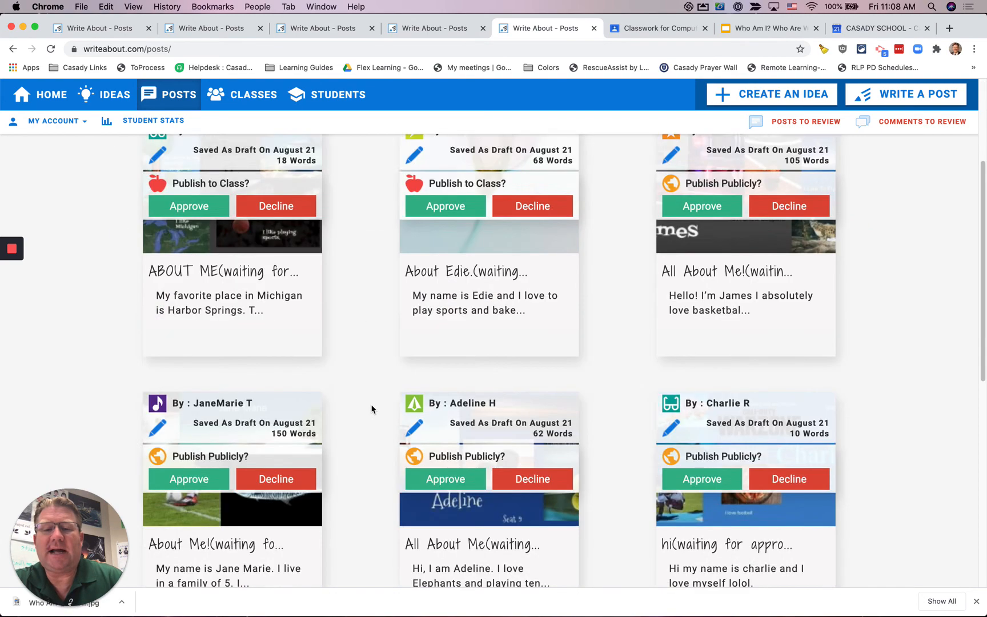
pyautogui.scroll(5, 371, 409)
pyautogui.scroll(-3, 353, 432)
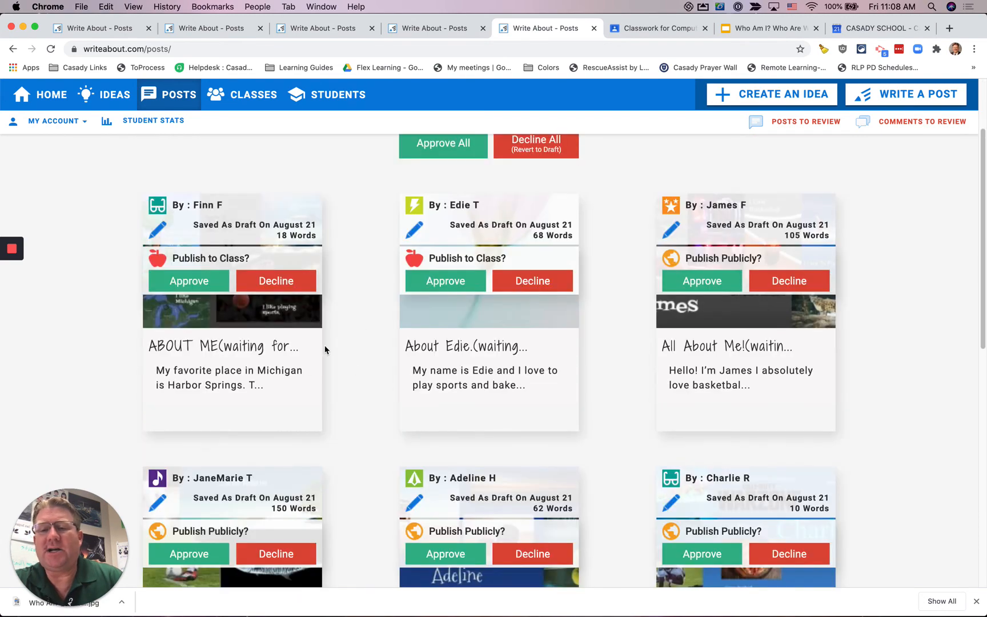